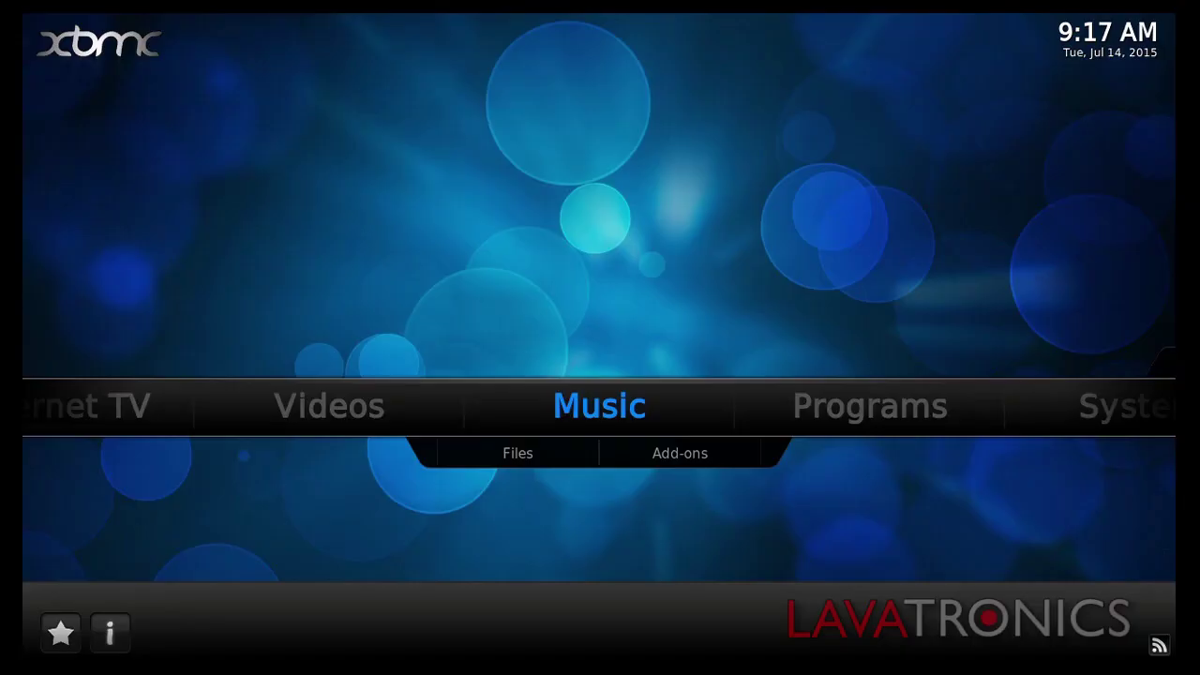
Open the file manager under System and start adding a new file source.
key("Right")
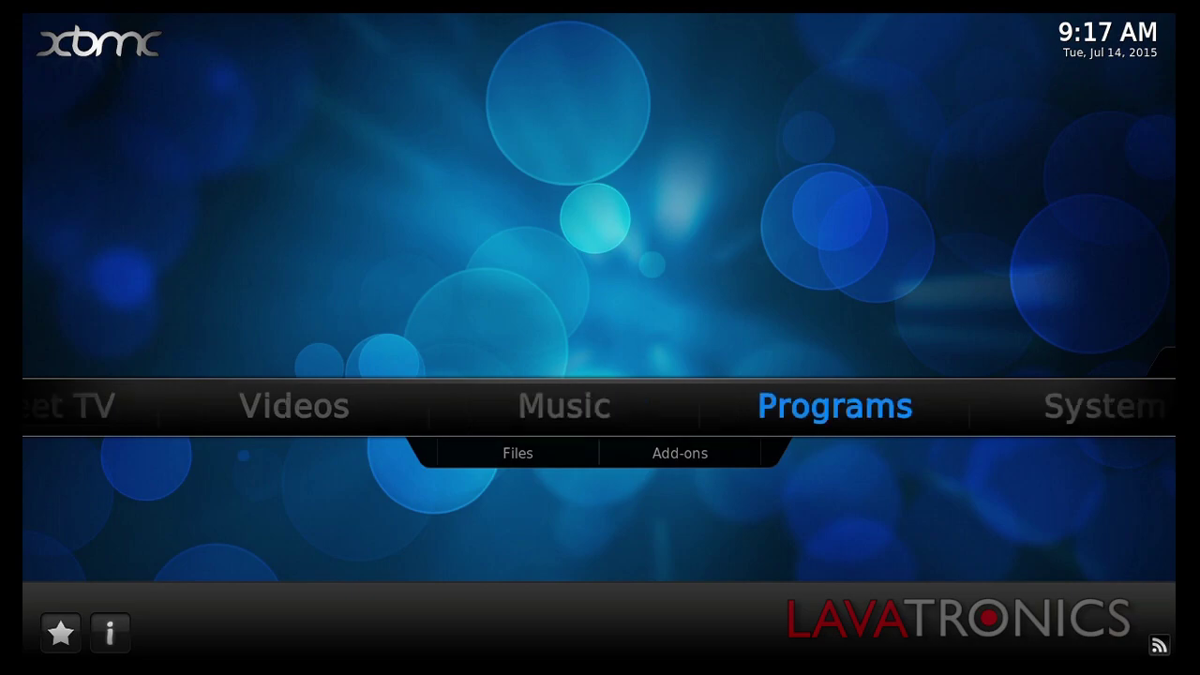
key("Right")
key("Down")
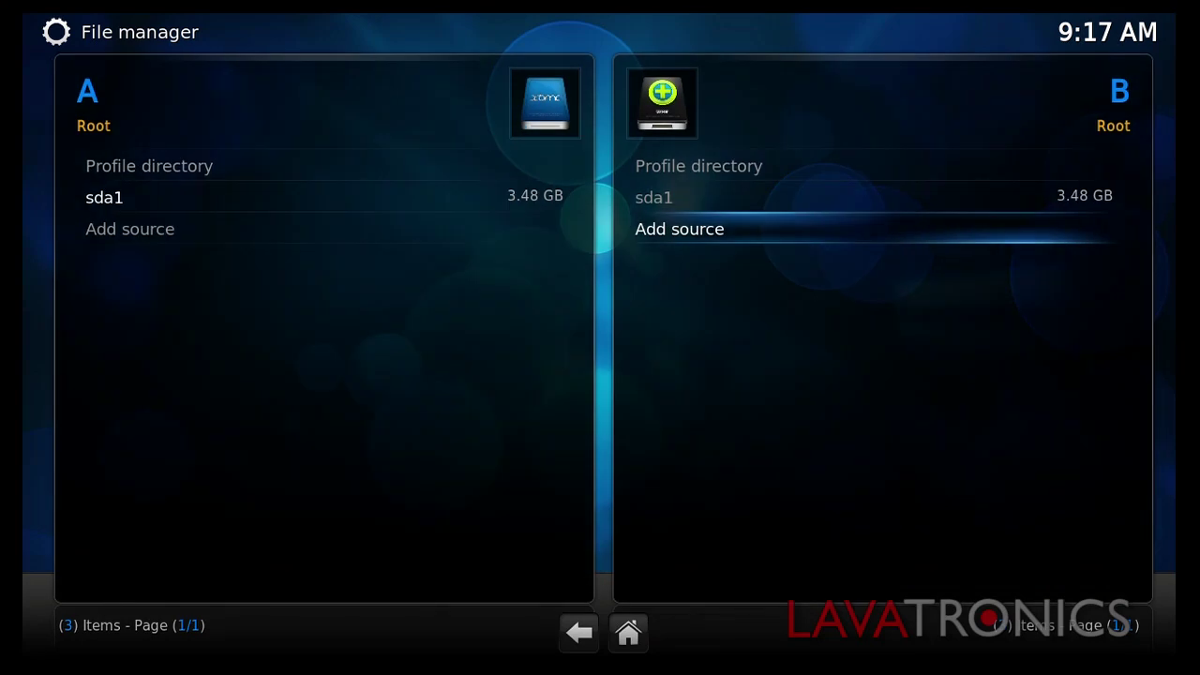
key("Return")
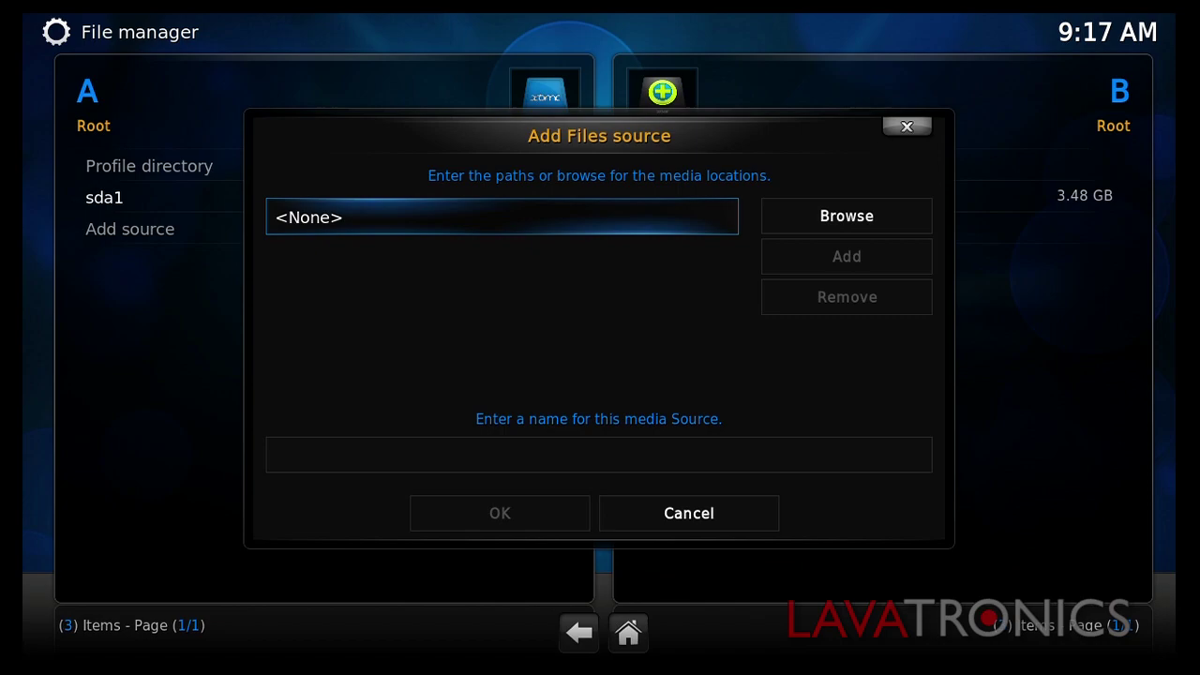
key("Return")
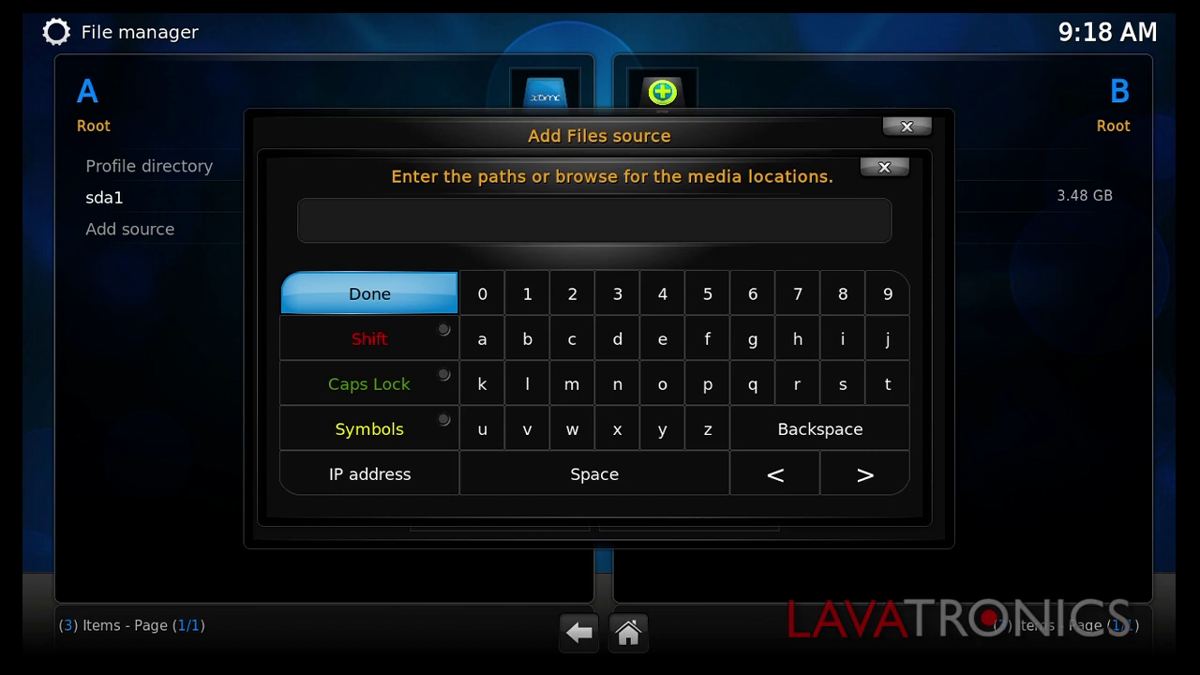
type("http")
key("Down")
key("Down")
key("Down")
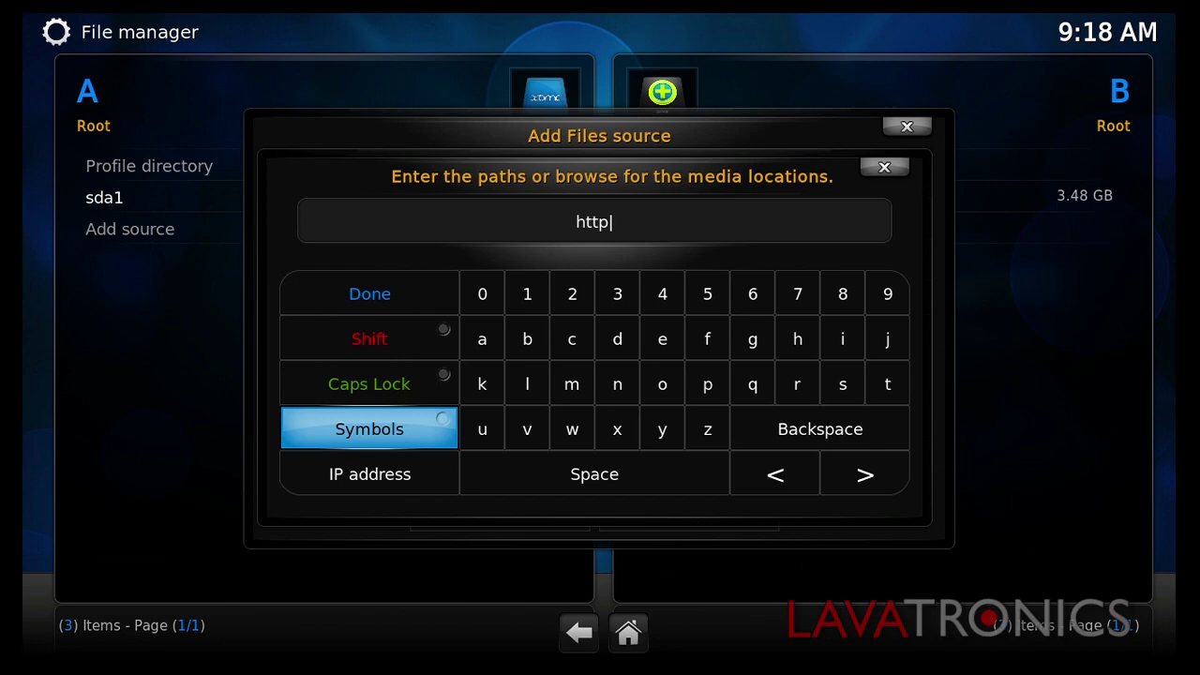
key("Return")
key("Left")
key("Up")
key("Up")
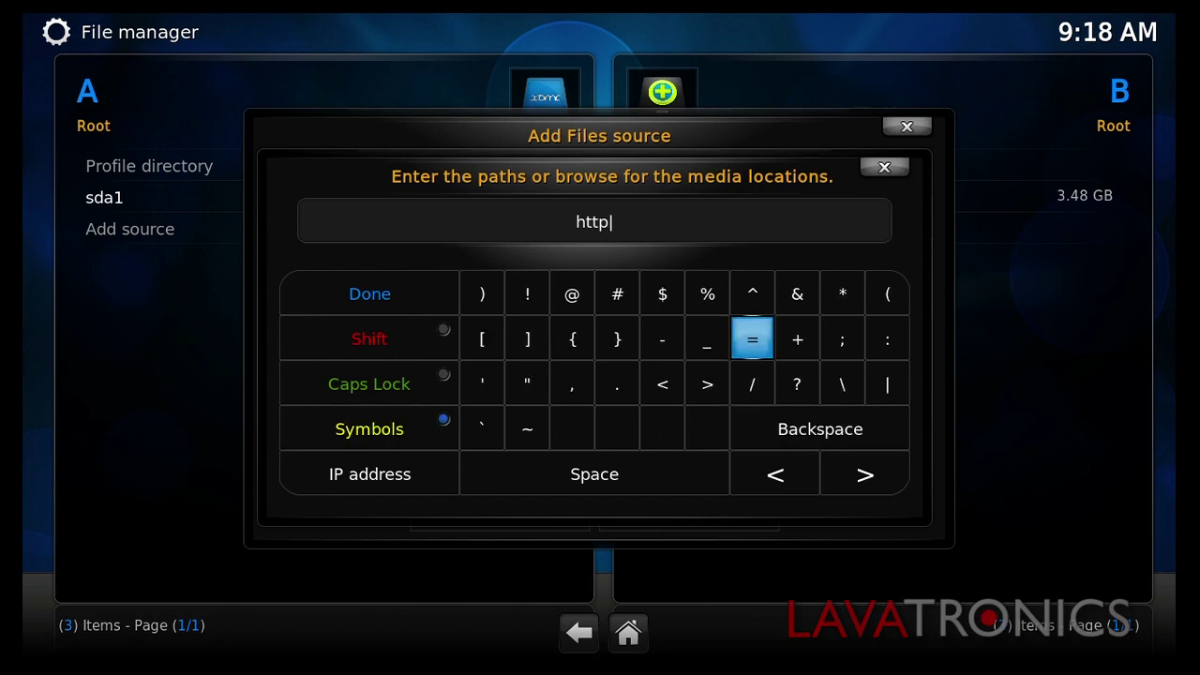
key("Right")
key("Right")
key("Right")
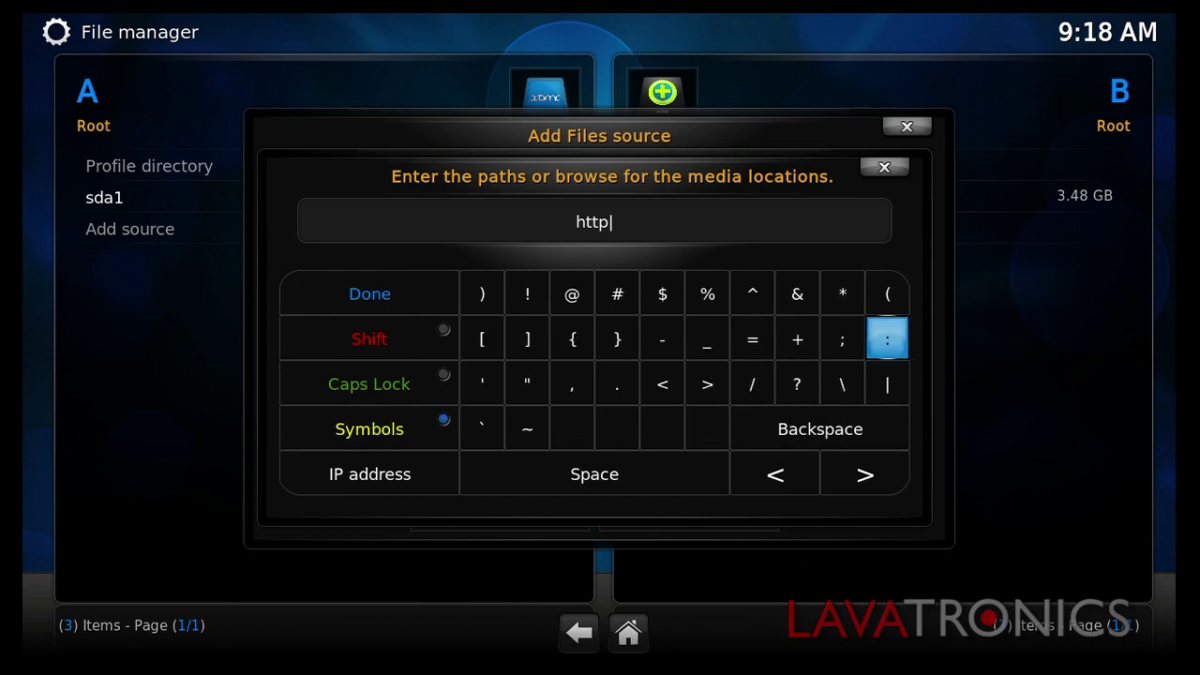
key("Return")
type("//")
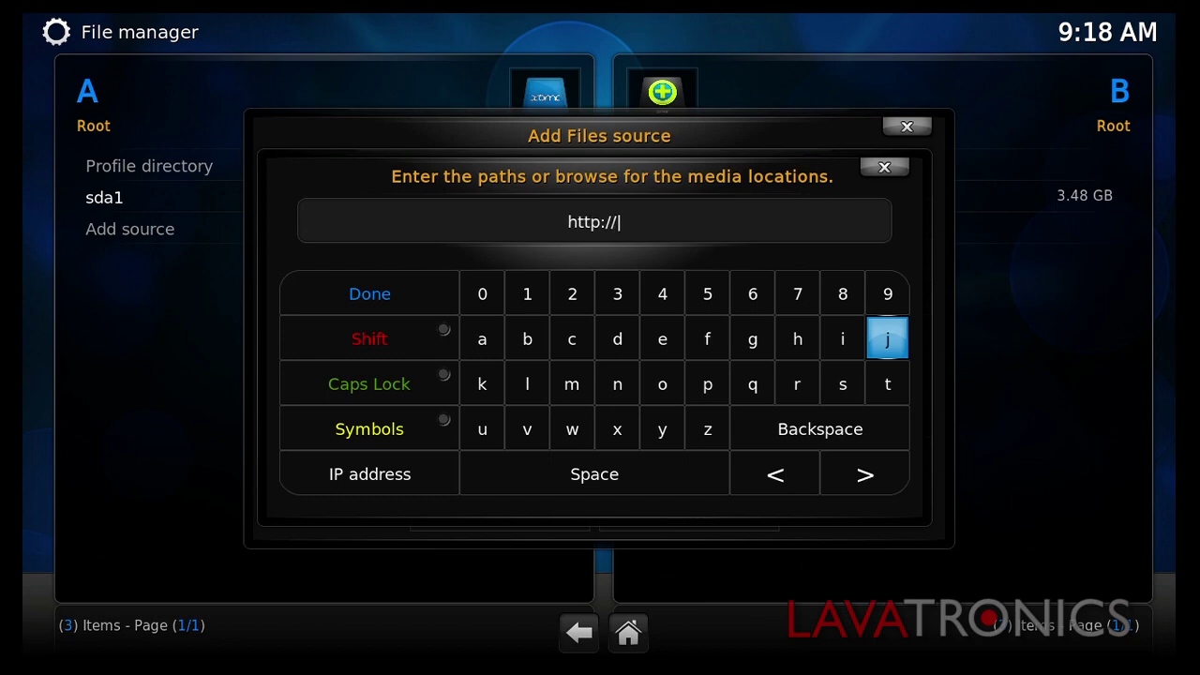
type("www.")
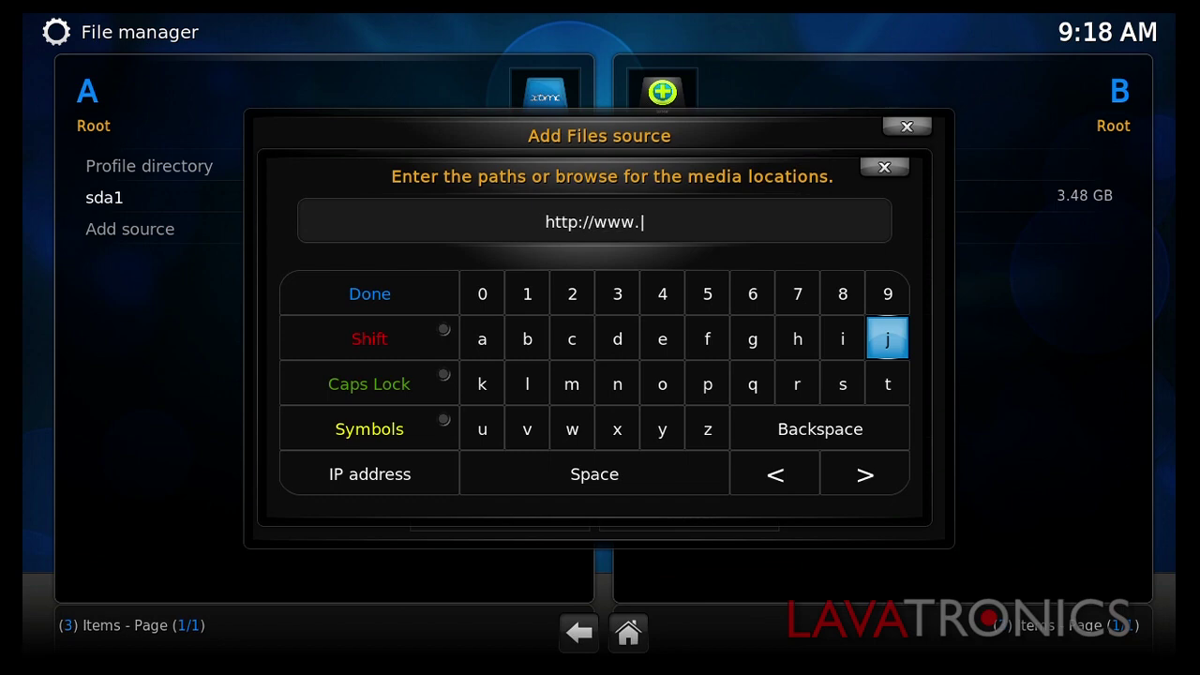
type("vix4.")
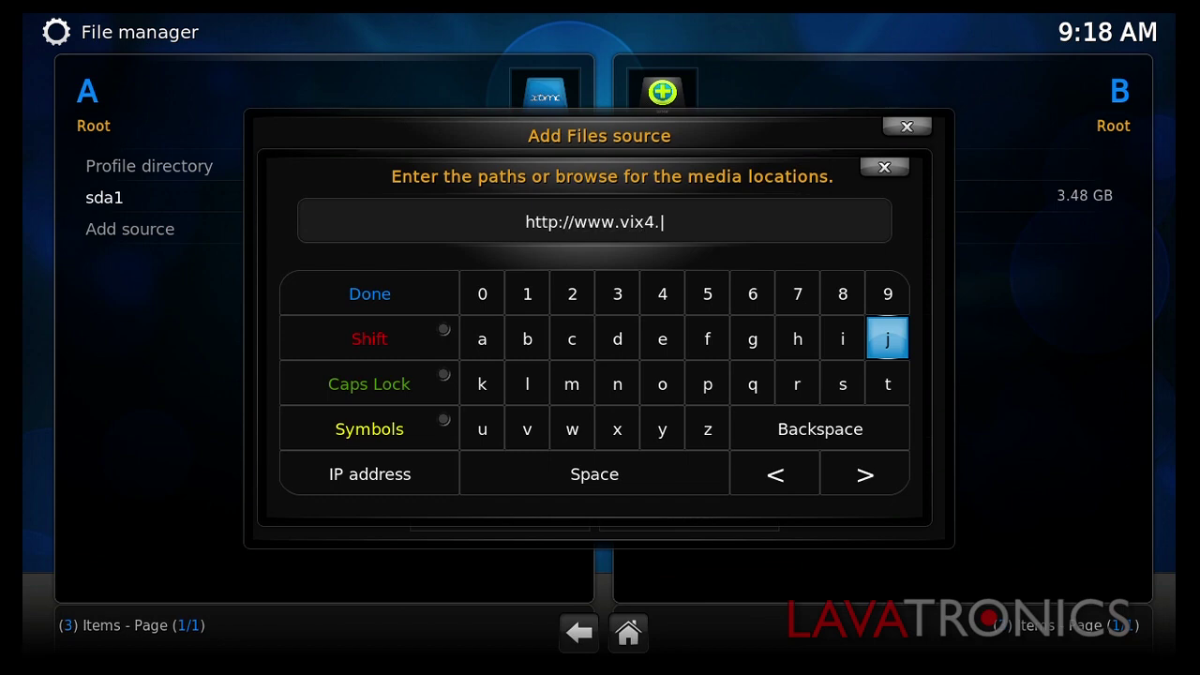
type("com/x")
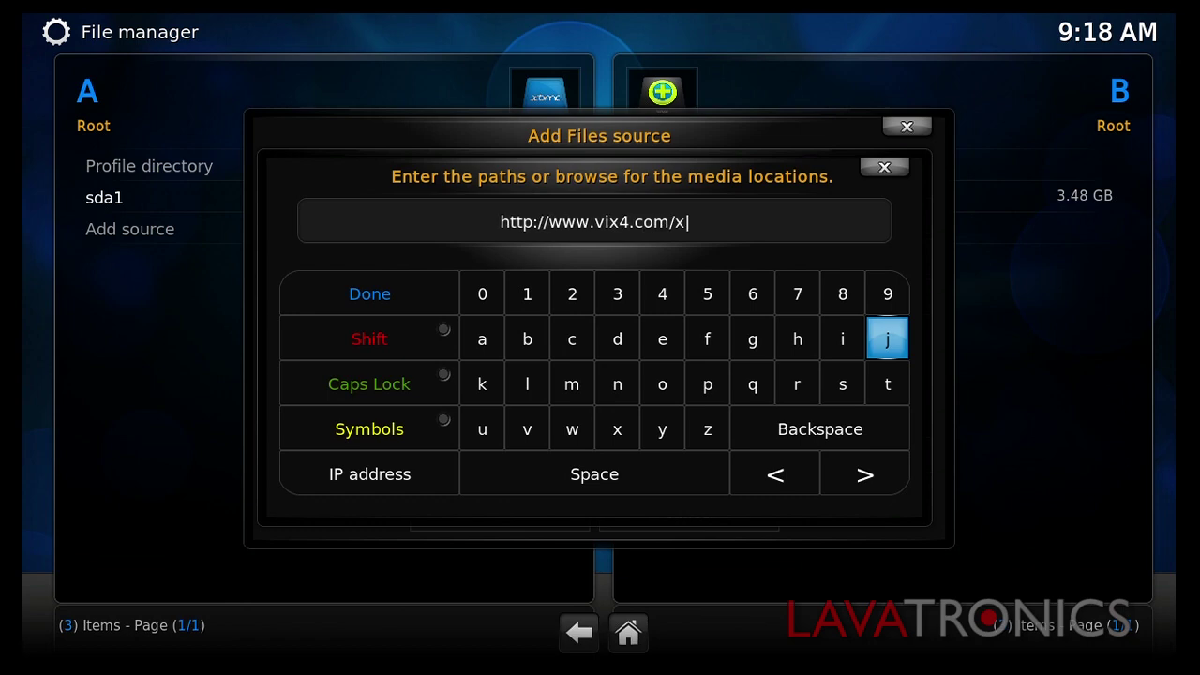
type("finity")
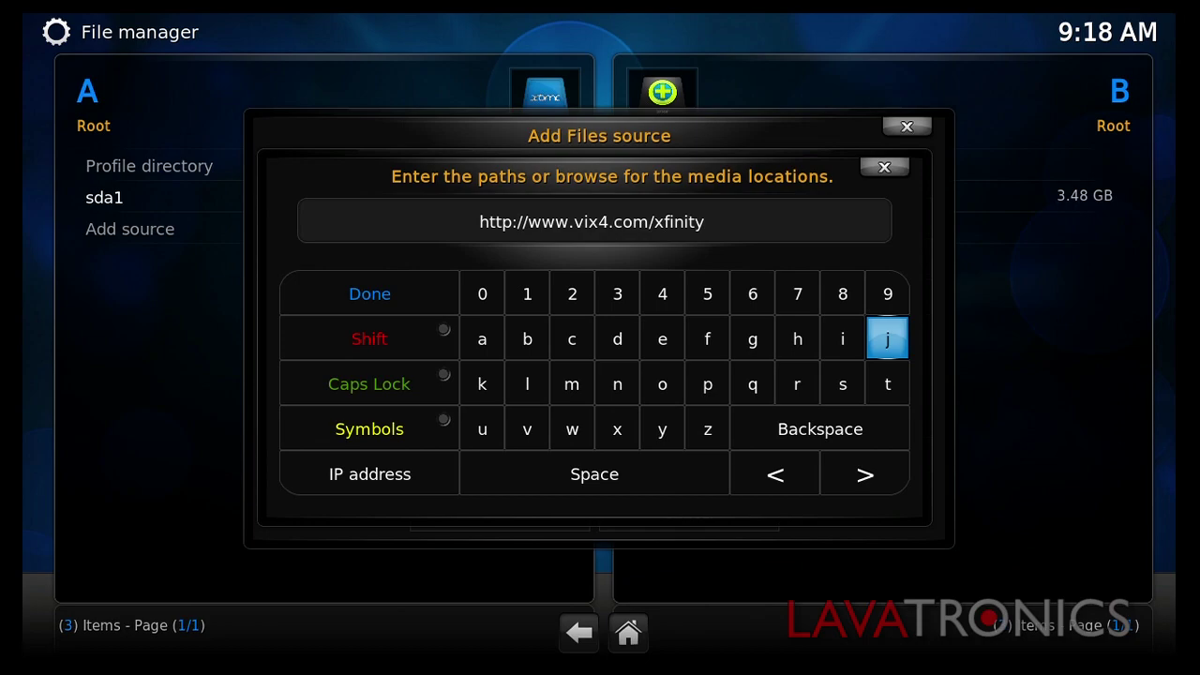
key("Left")
key("Left")
key("Left")
key("Left")
key("Left")
key("Left")
key("Left")
key("Left")
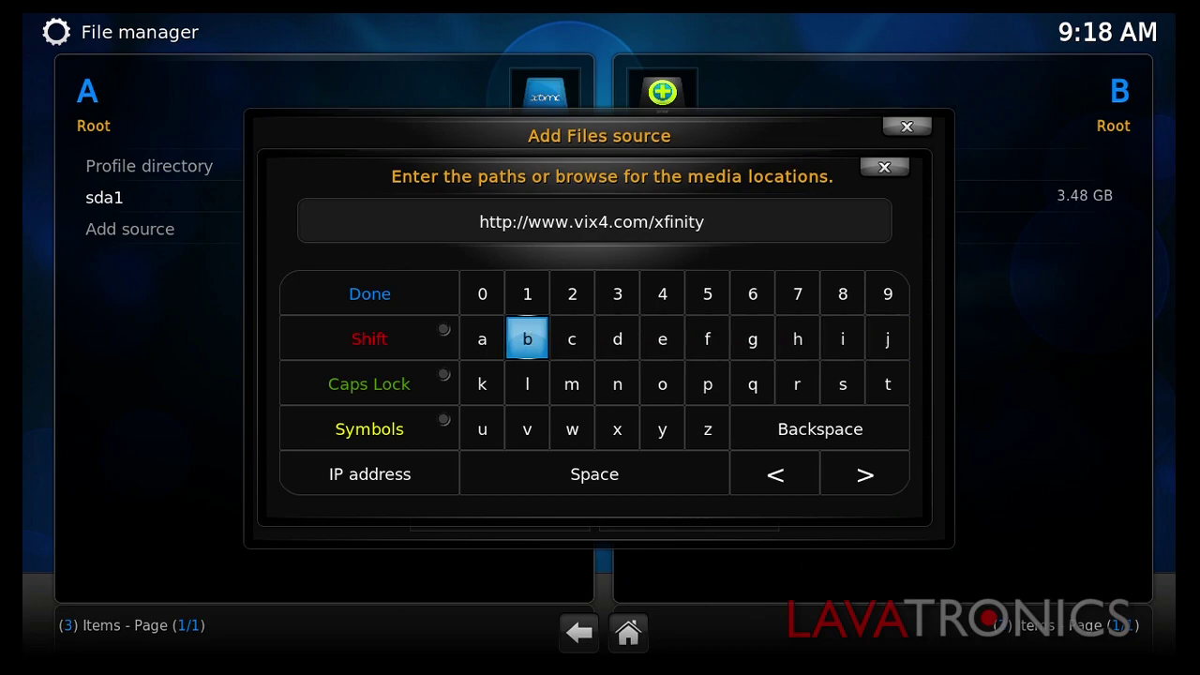
key("Left")
key("Left")
key("Up")
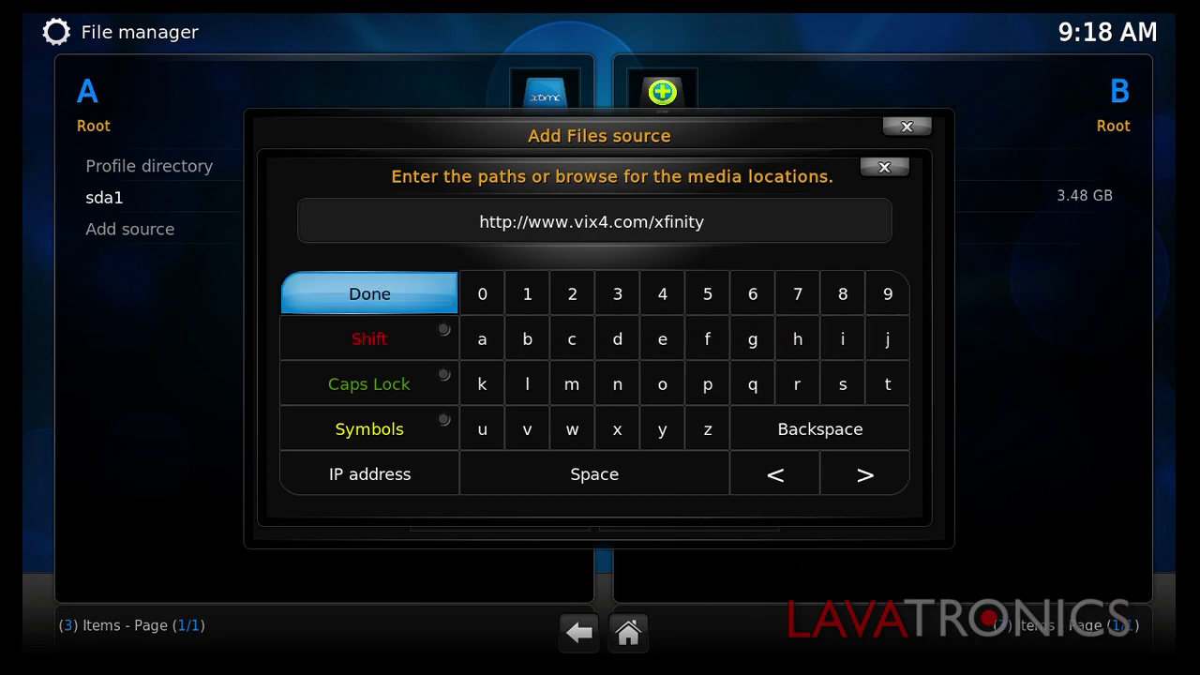
key("Return")
Keep xfinity as the media source's name and save the new source.
key("Down")
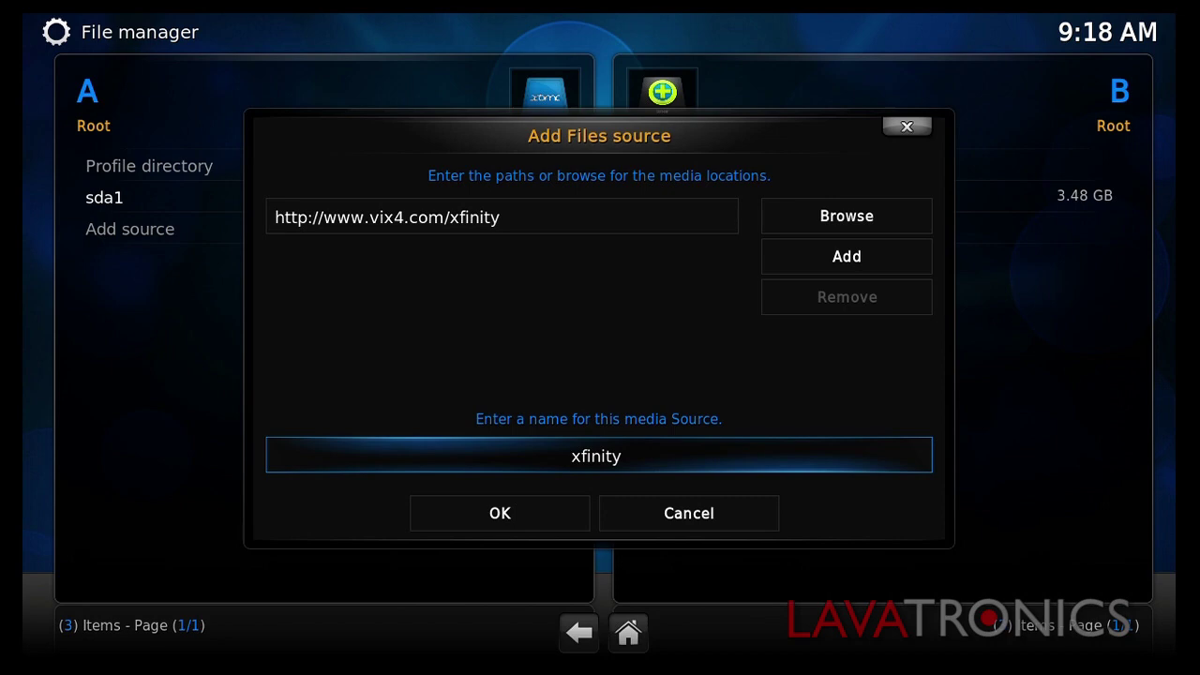
key("Down")
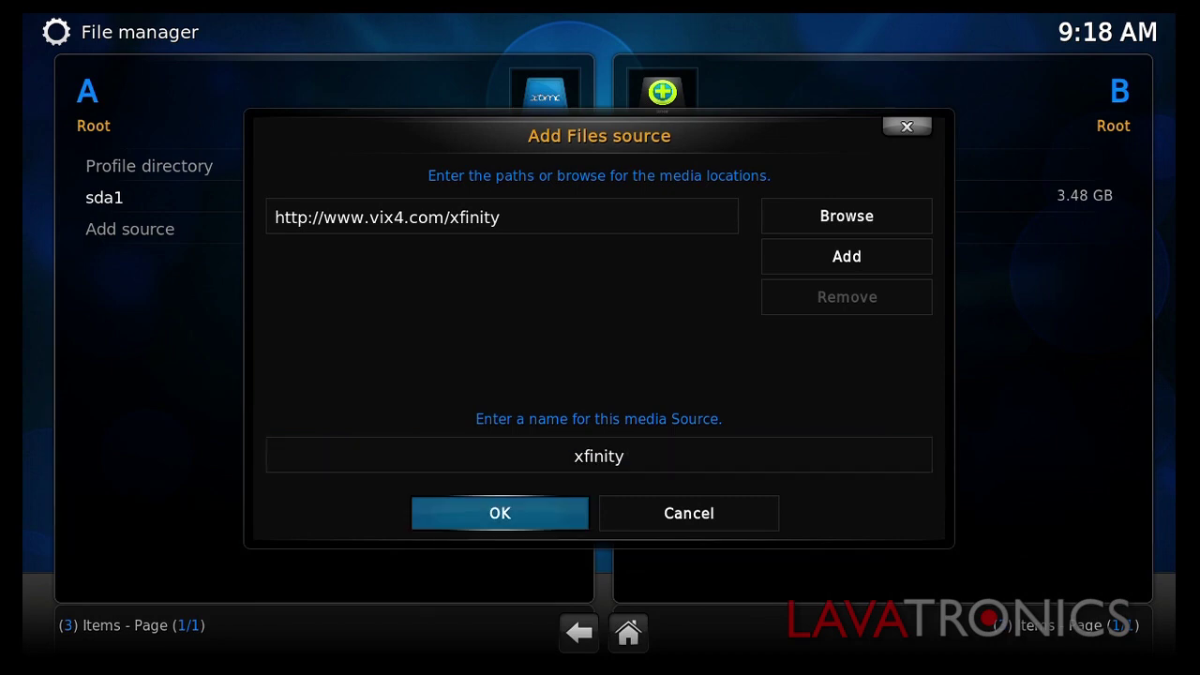
key("Return")
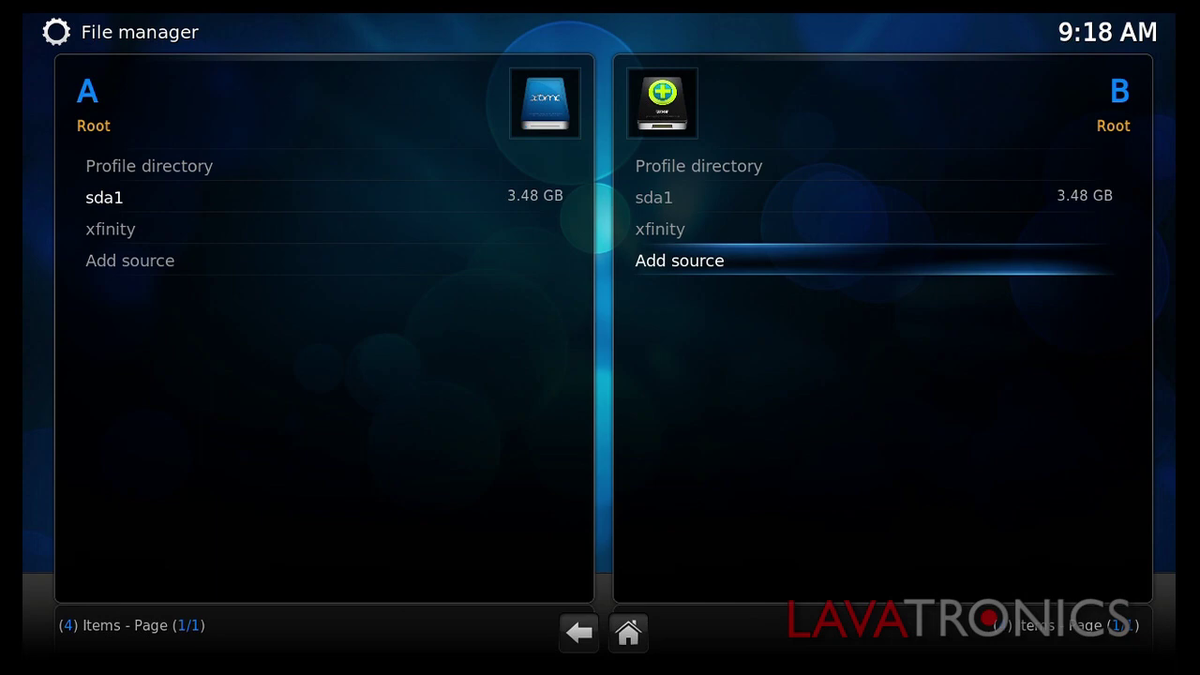
Open the sda1 drive in file pane A as the copy destination.
key("Up")
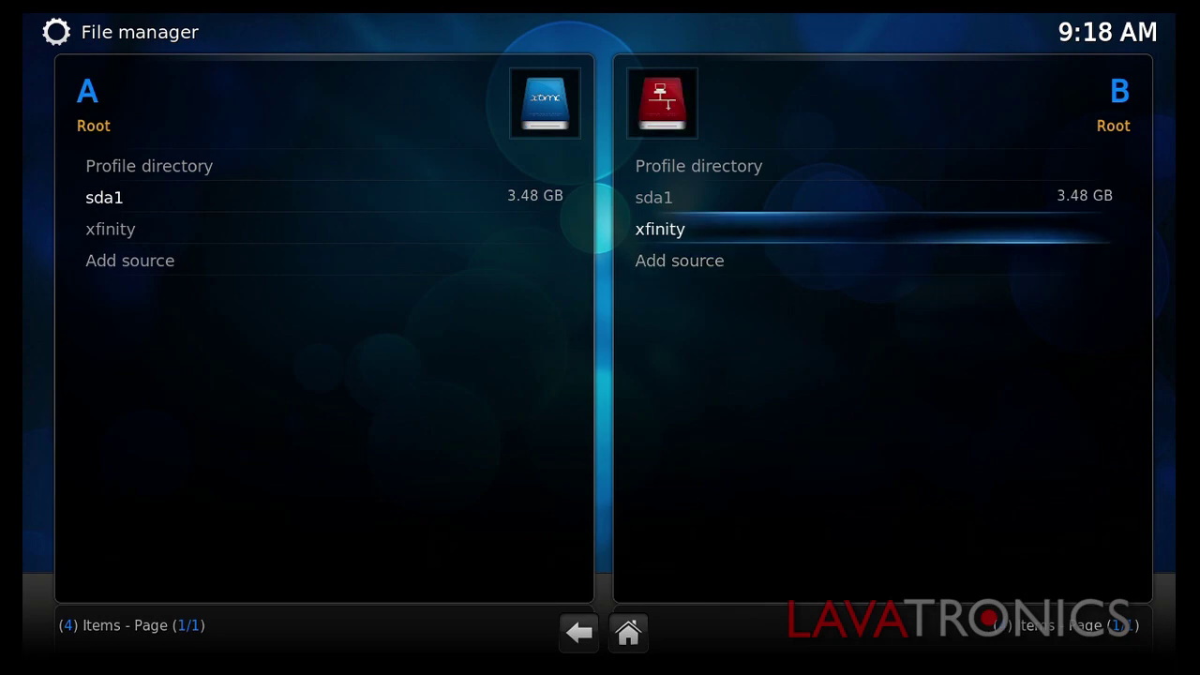
key("Left")
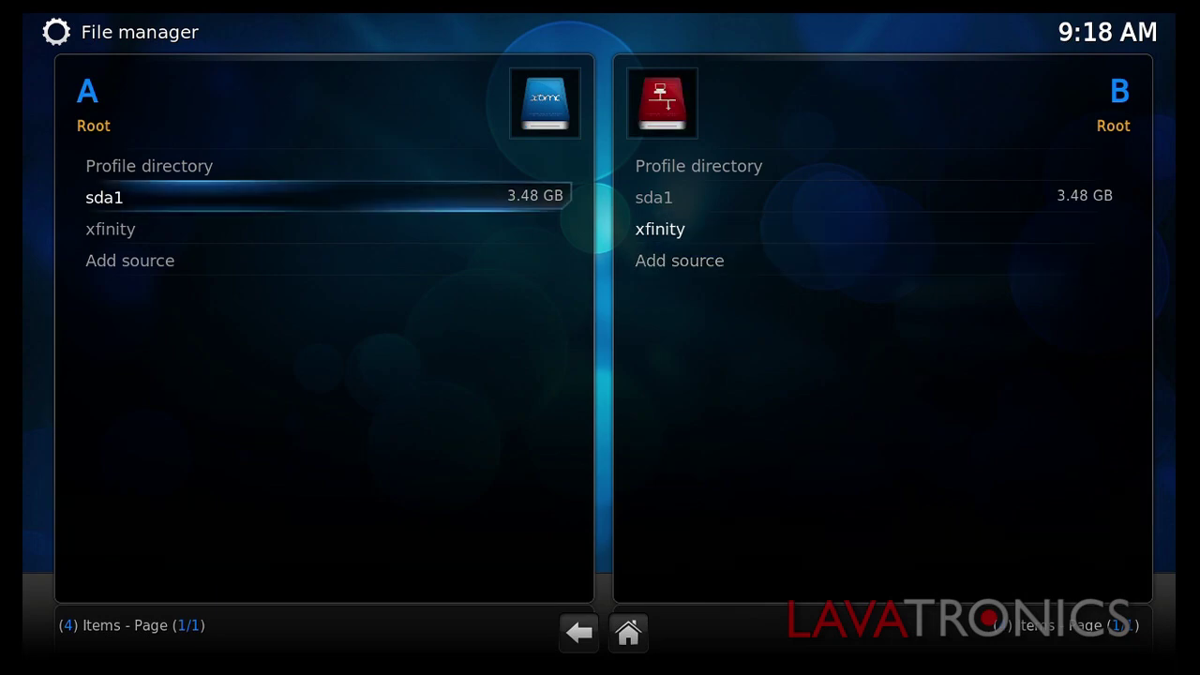
key("Return")
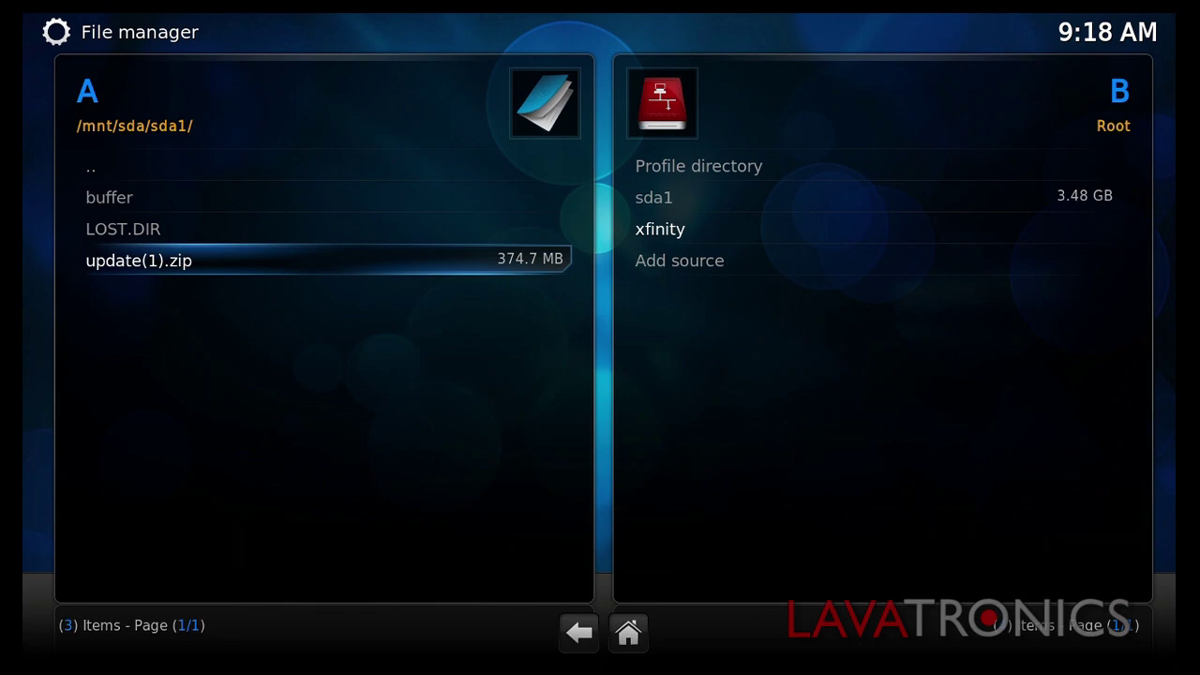
In file pane B, open the xfinity source and its EVO XFINITY 28.2E CHANNEL LIST - 07-07-15 folder.
key("Right")
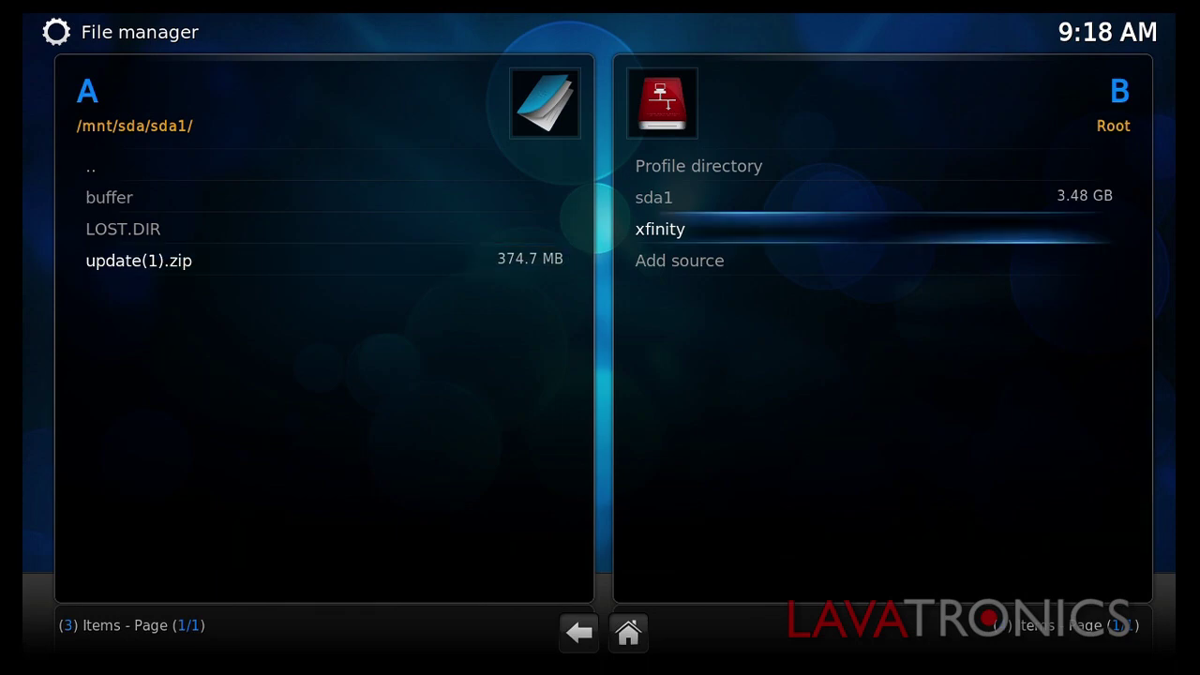
key("Return")
key("Down")
key("Down")
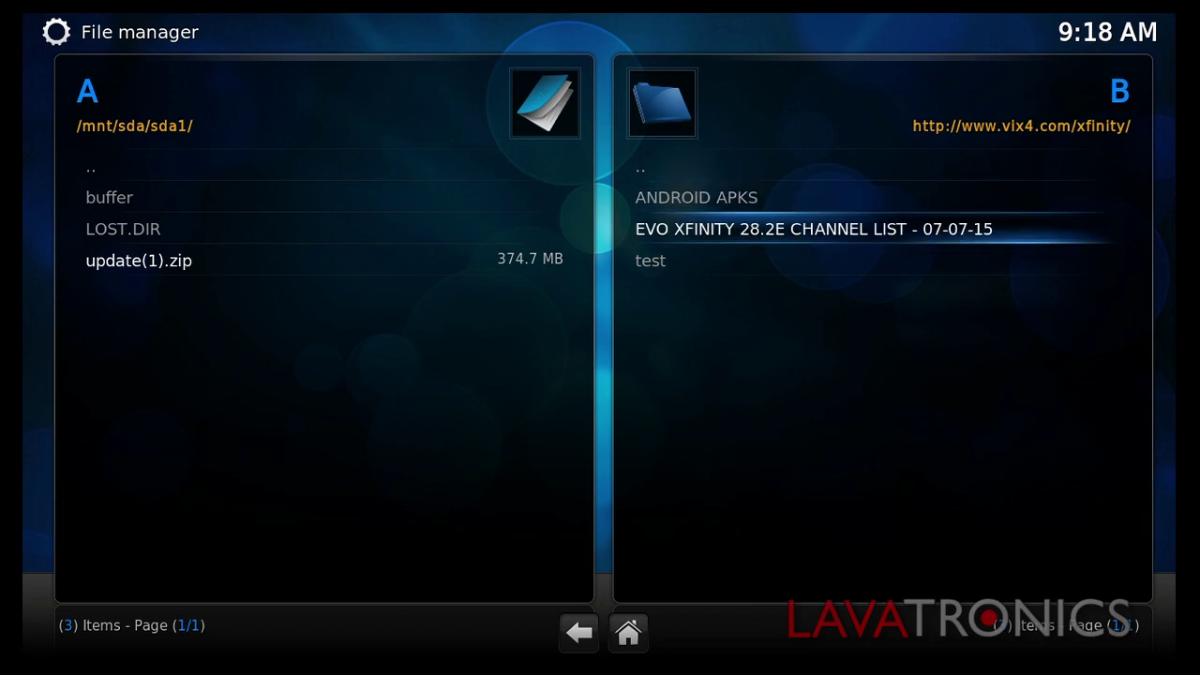
key("Return")
Copy tvdata.tar.gz from the channel list folder to the sda1 drive and confirm the copy.
key("Down")
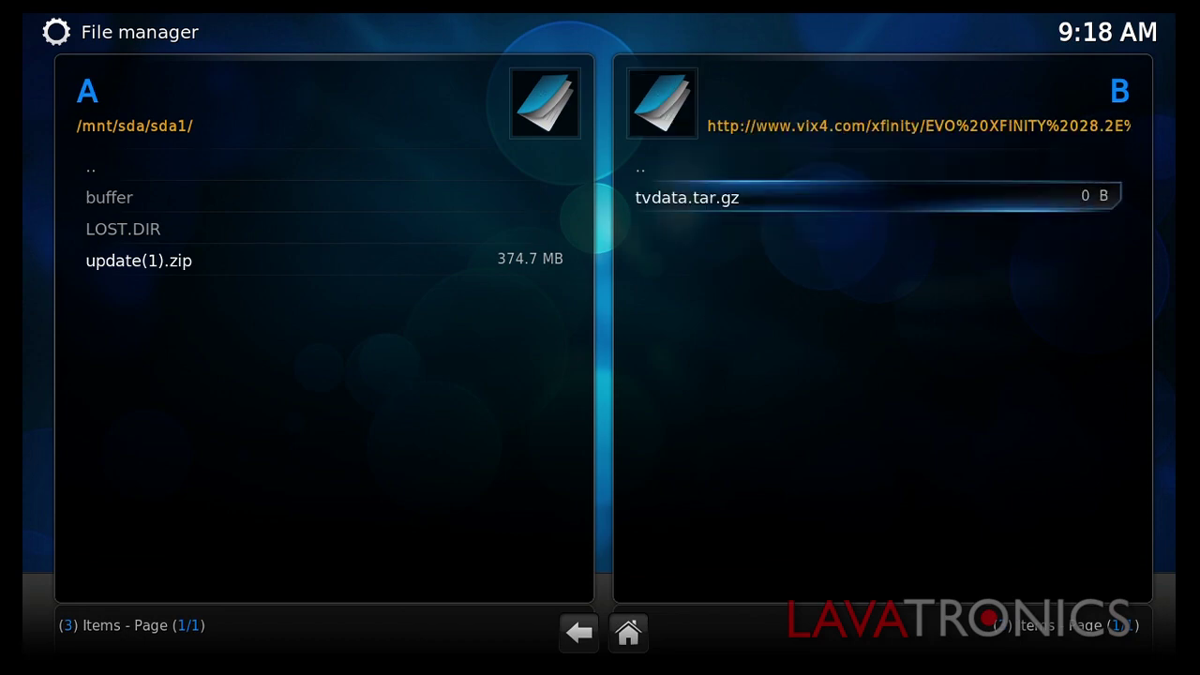
key("space")
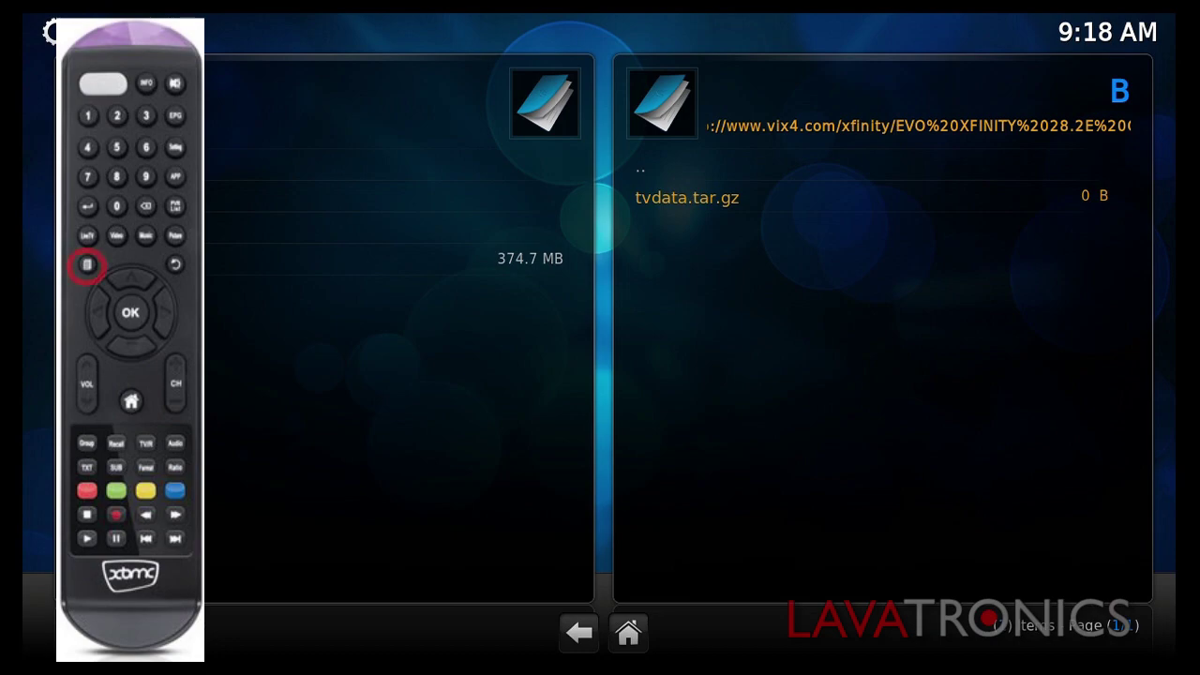
key("c")
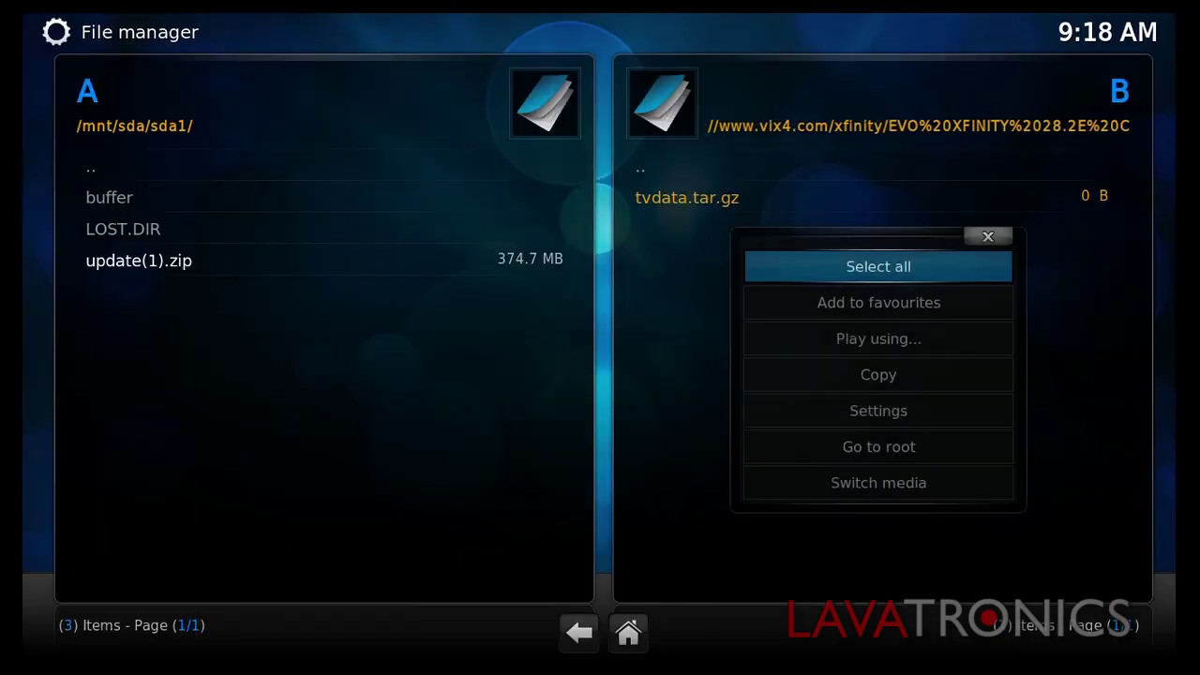
key("Down")
key("Down")
key("Down")
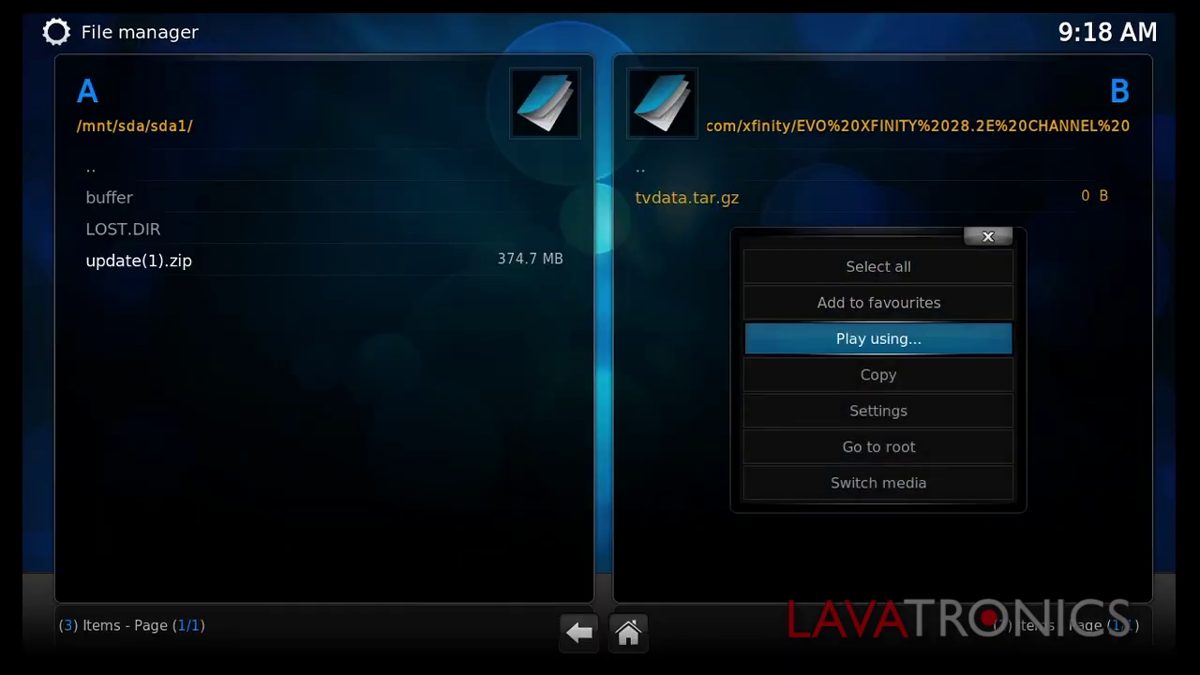
key("Return")
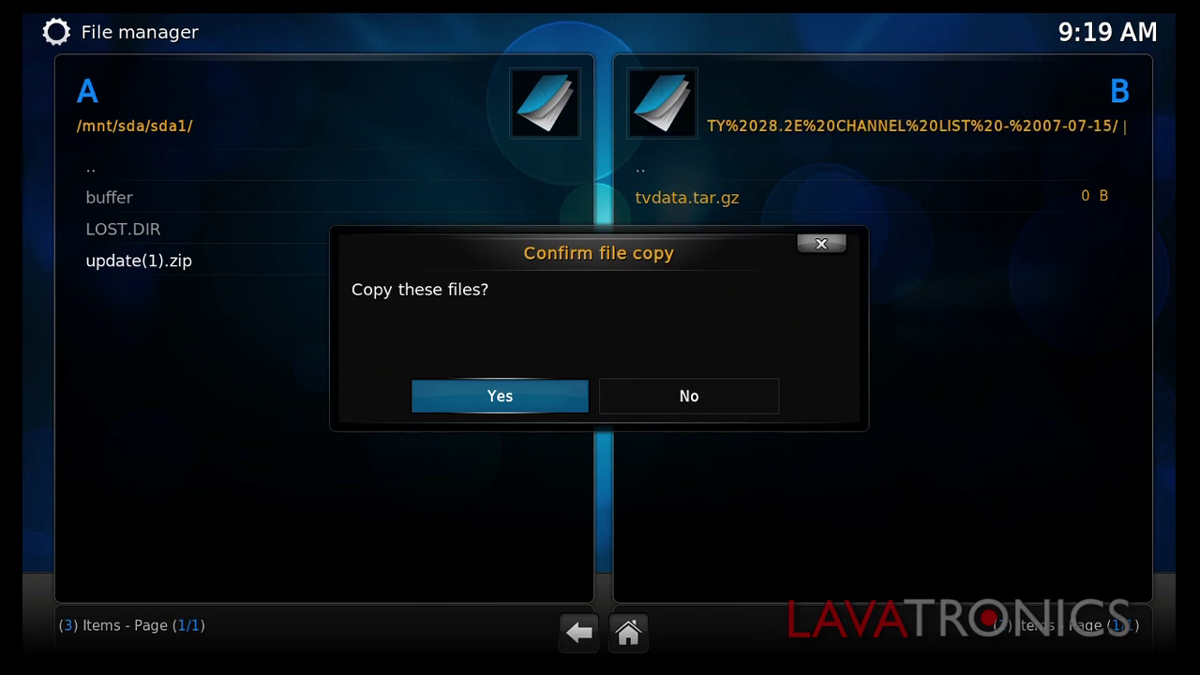
key("Return")
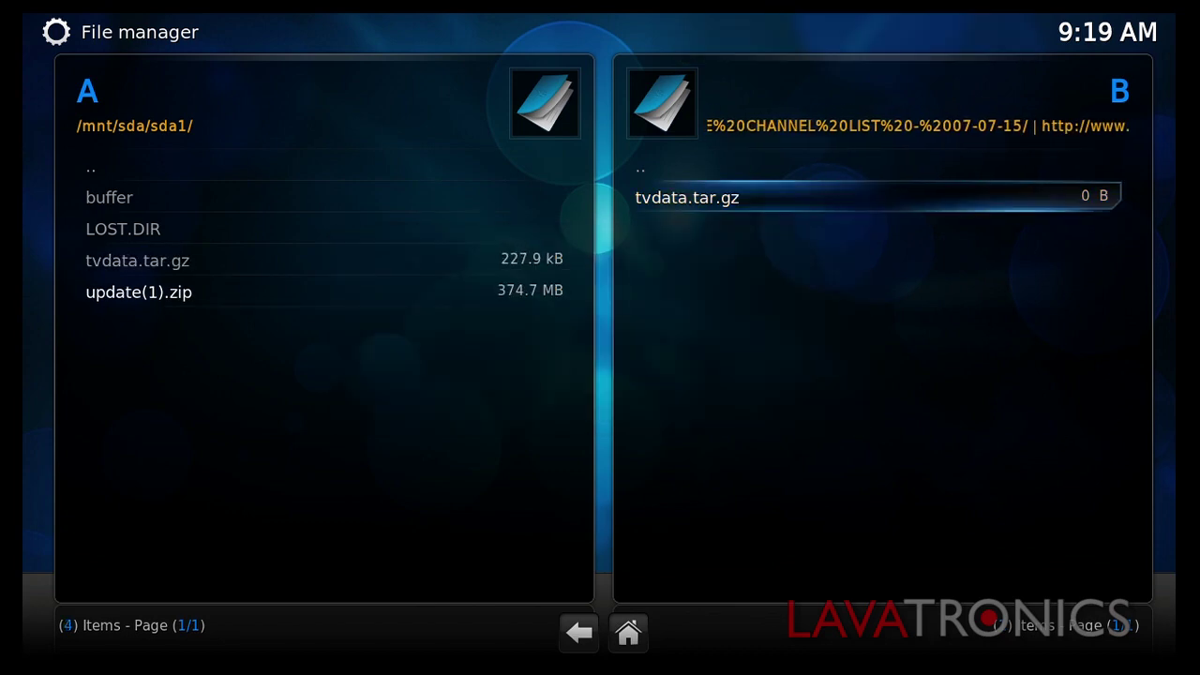
Check for the copied tvdata.tar.gz on the sda1 drive and leave the file manager.
key("Left")
key("Up")
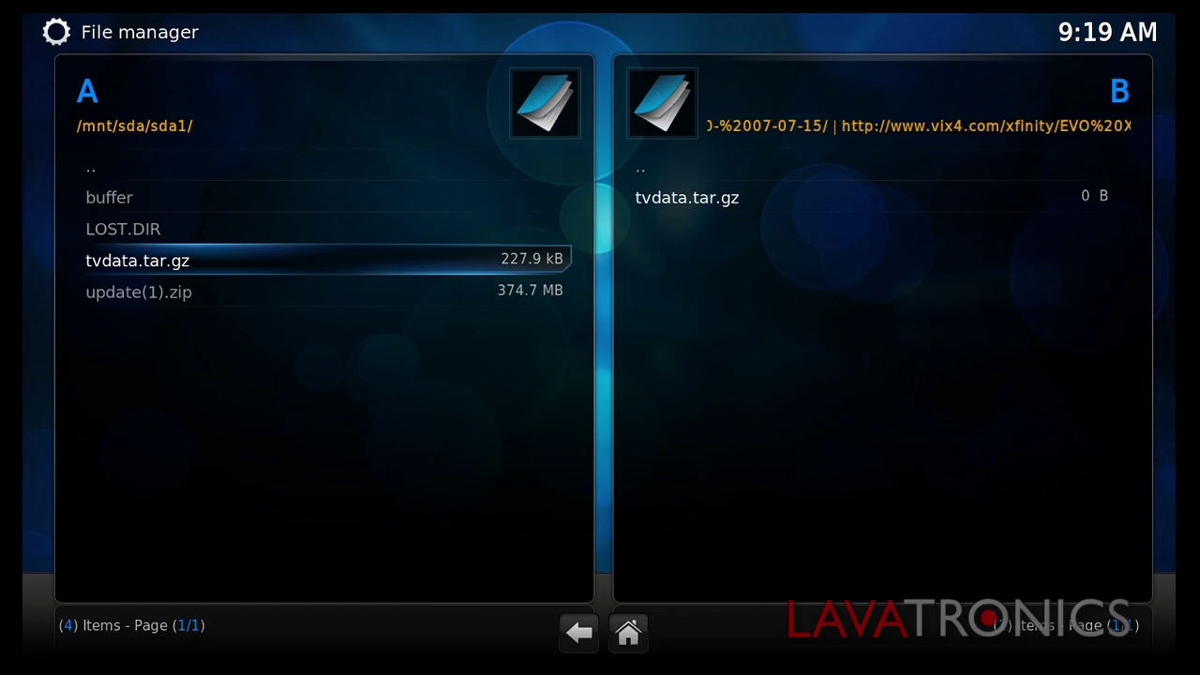
key("BackSpace")
key("BackSpace")
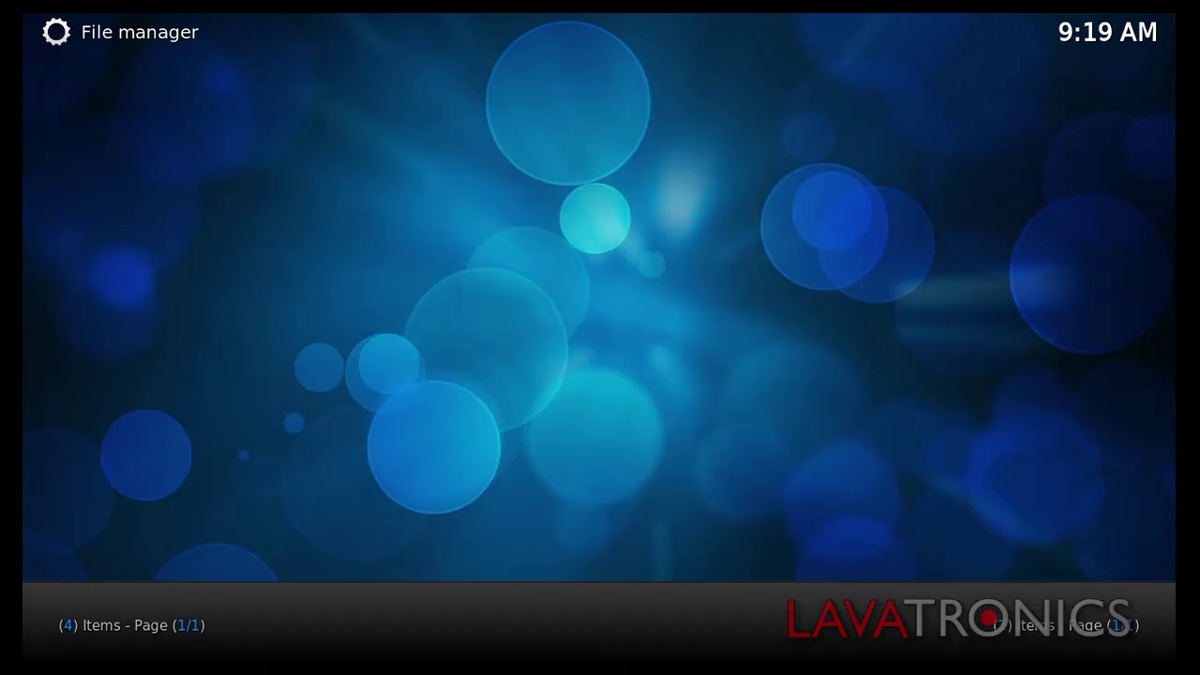
Open the Live TV section from the home screen with its view options.
key("Left")
key("Left")
key("Left")
key("Left")
key("Left")
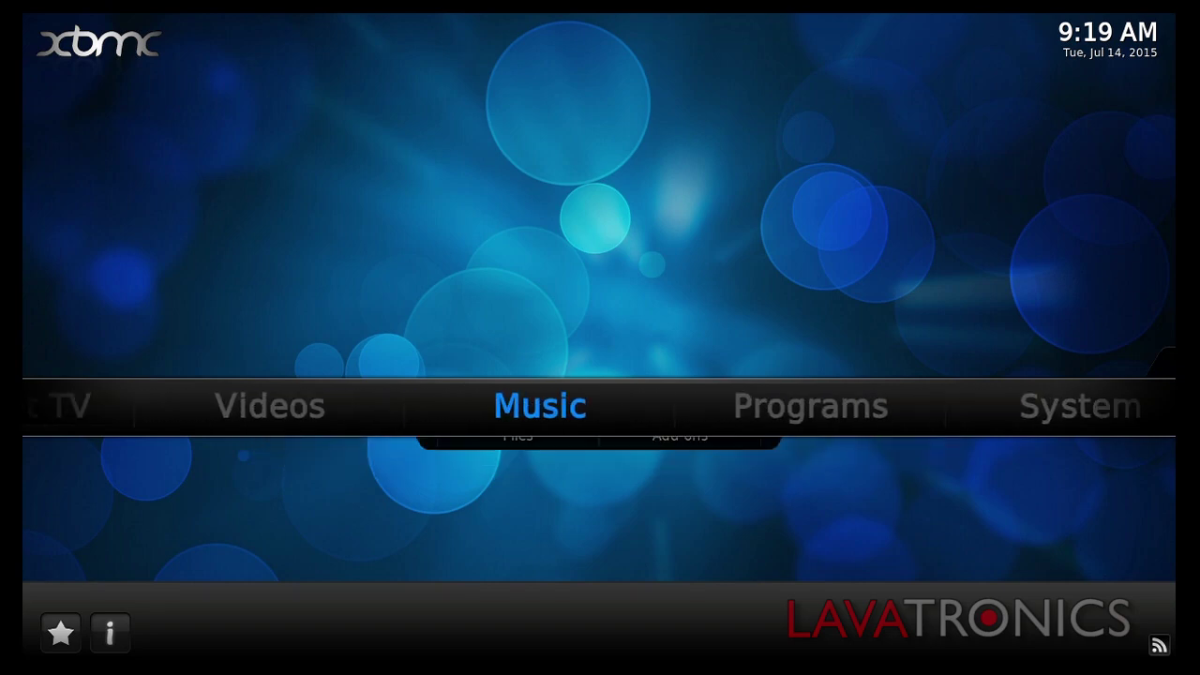
key("Down")
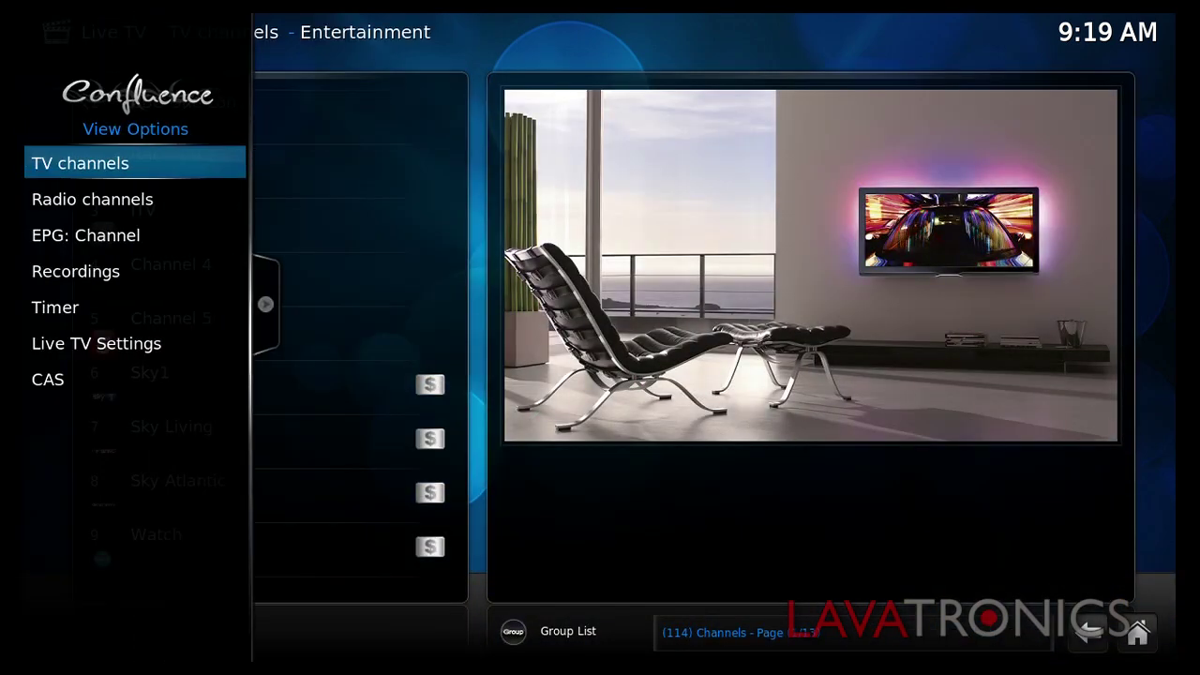
Open the Live TV Settings and bring up the Channels Backup/Restore options.
key("Down")
key("Down")
key("Down")
key("Down")
key("Down")
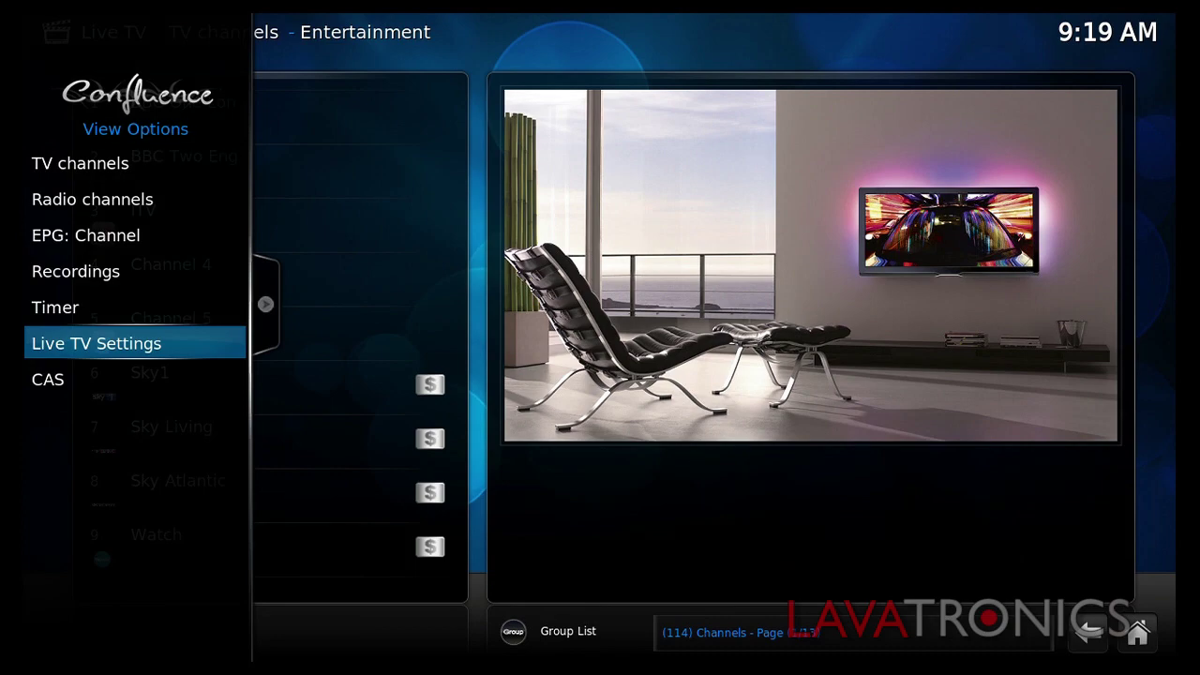
key("Return")
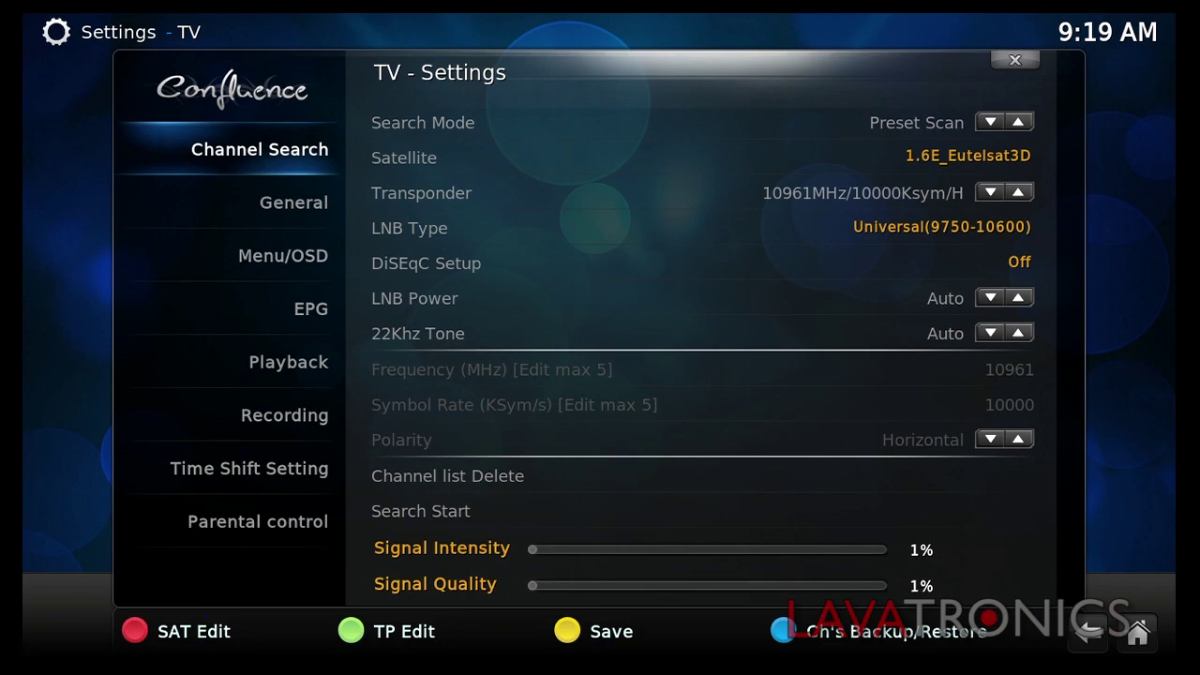
key("F4")
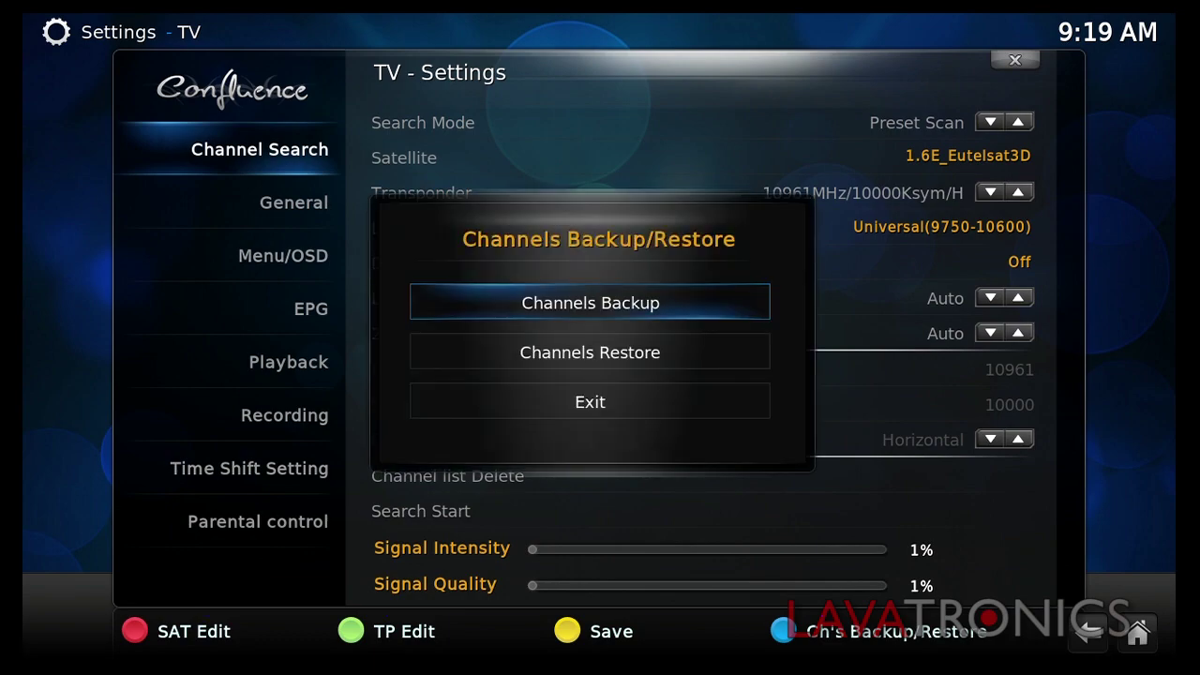
Restore the channels data through Channels Restore and confirm the restore.
key("Down")
key("Return")
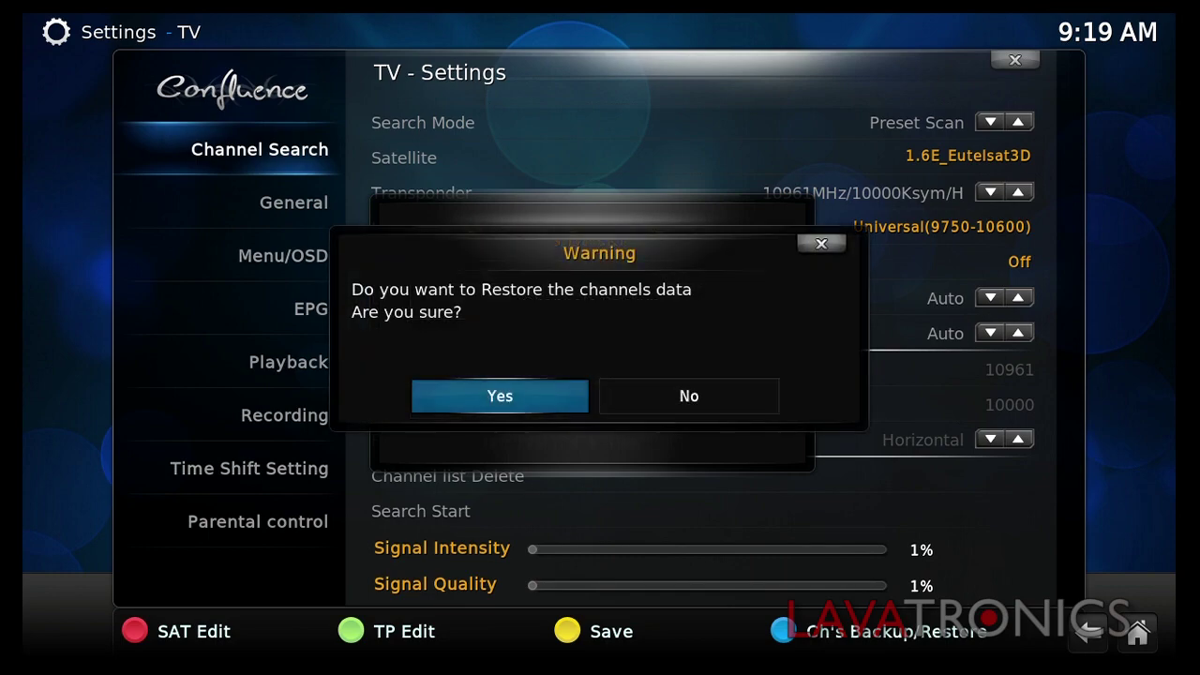
key("Return")
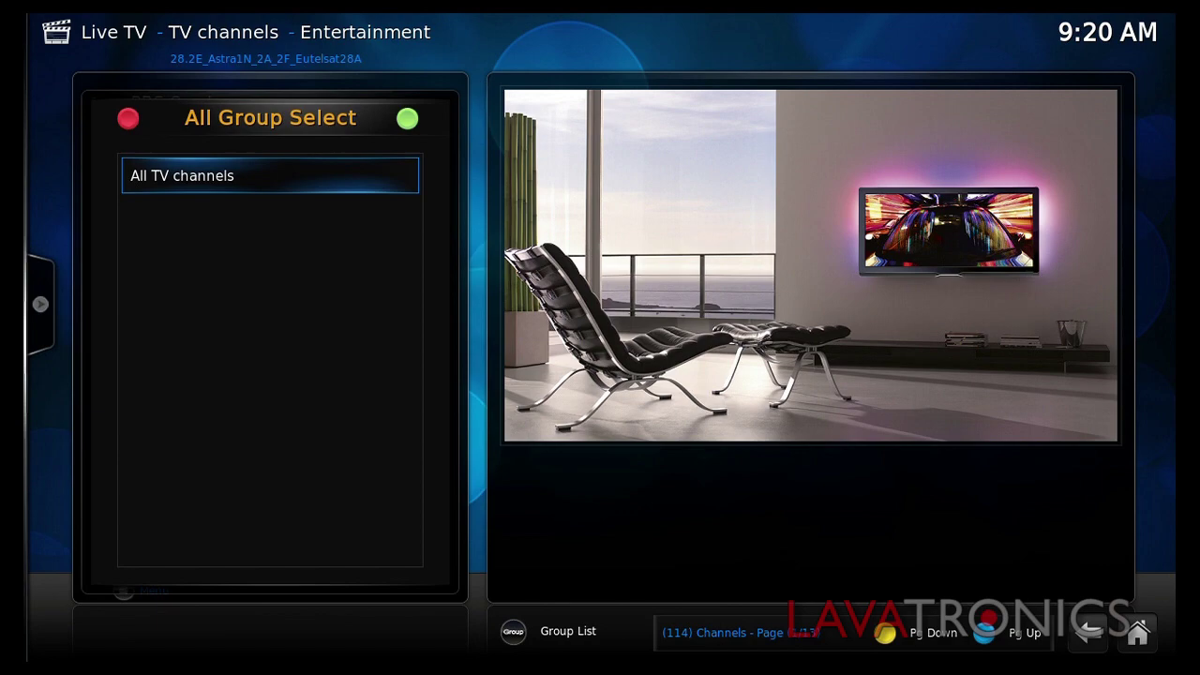
Go through the default channel groups down to Regional and switch the TV channel list to the FTA HD Channels group.
key("Return")
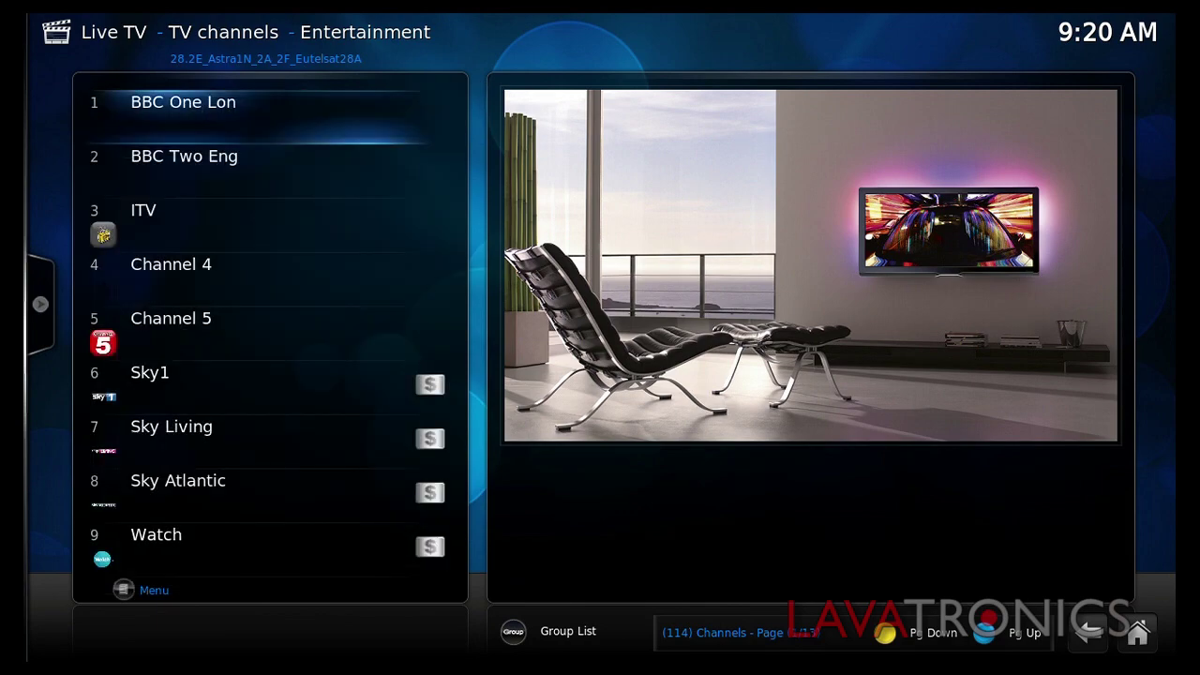
key("g")
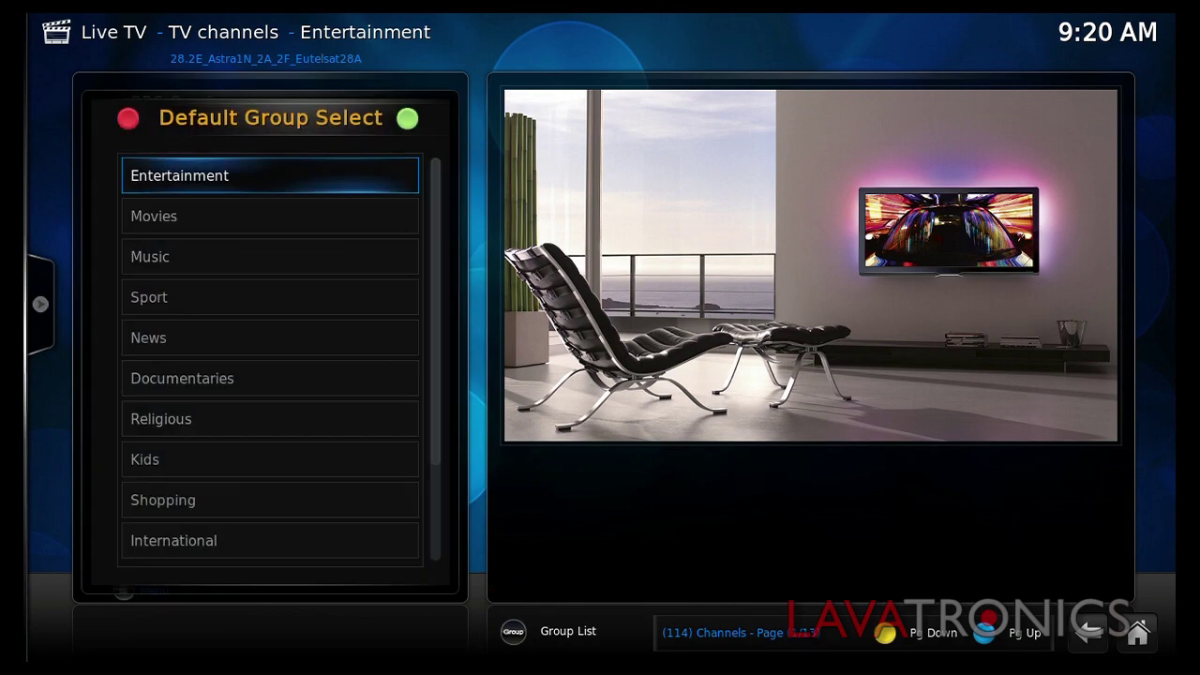
key("Down")
key("Down")
key("Down")
key("Down")
key("Down")
key("Down")
key("Down")
key("Down")
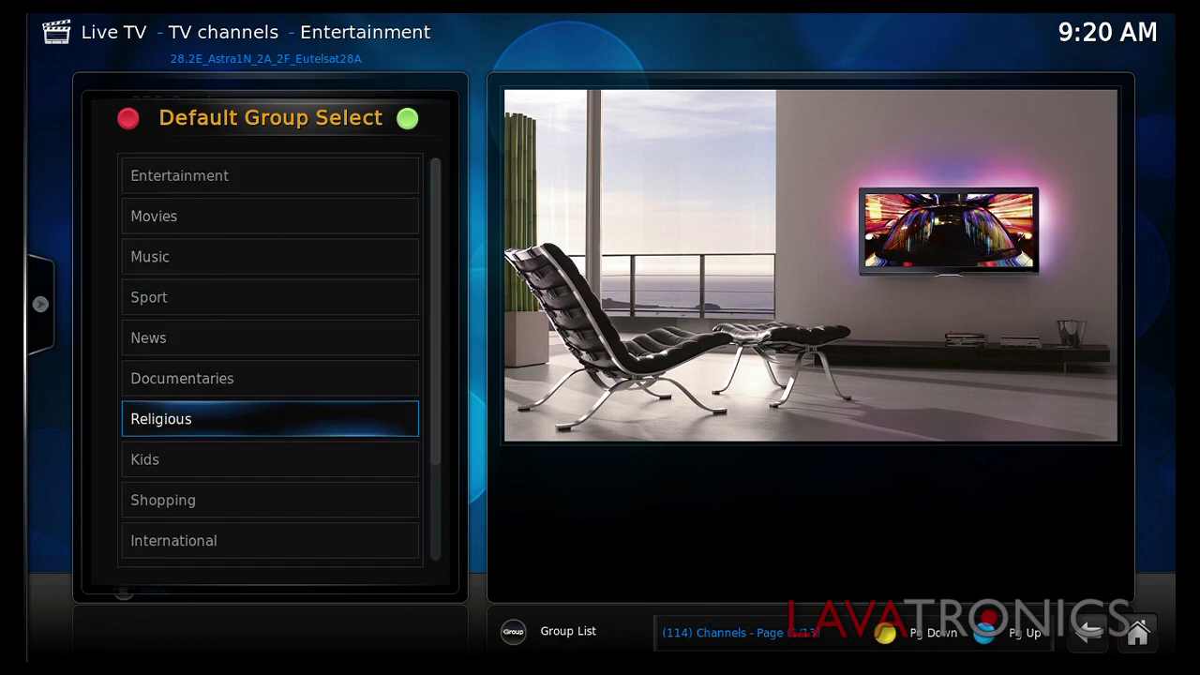
key("Down")
key("Down")
key("Down")
key("Down")
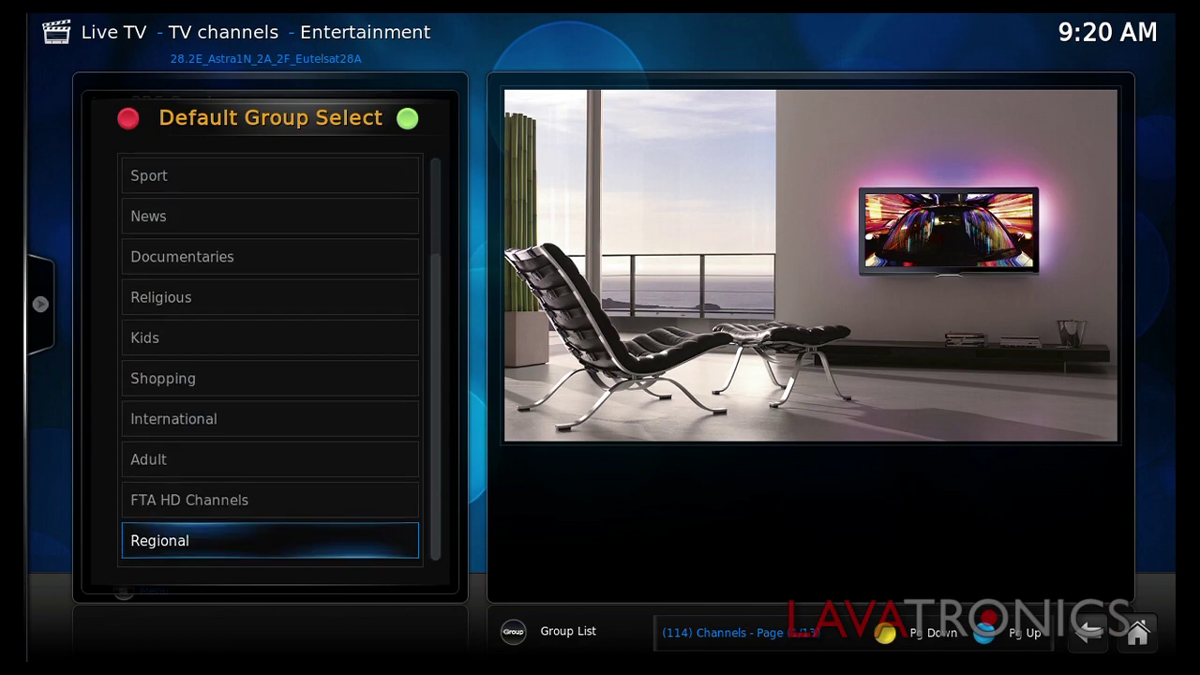
key("Up")
key("Return")
Look through the restored channels in the FTA HD Channels group down to NHK World HD.
key("Down")
key("Down")
key("Down")
key("Down")
key("Down")
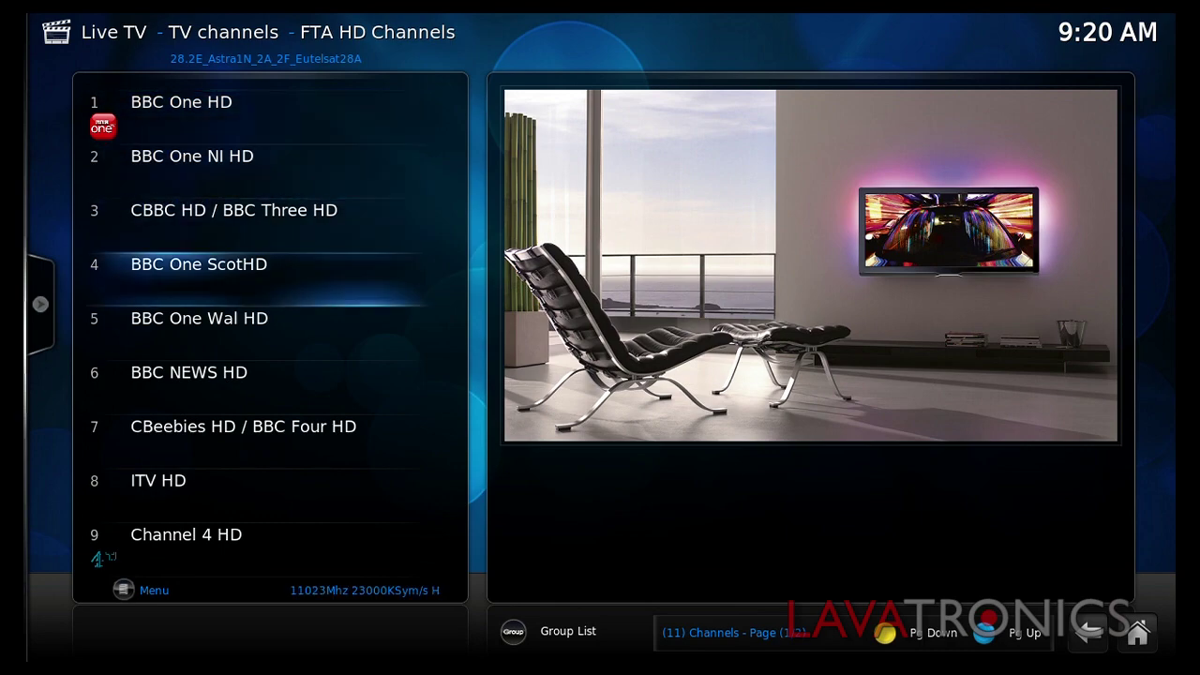
key("Down")
key("Down")
key("Down")
key("Down")
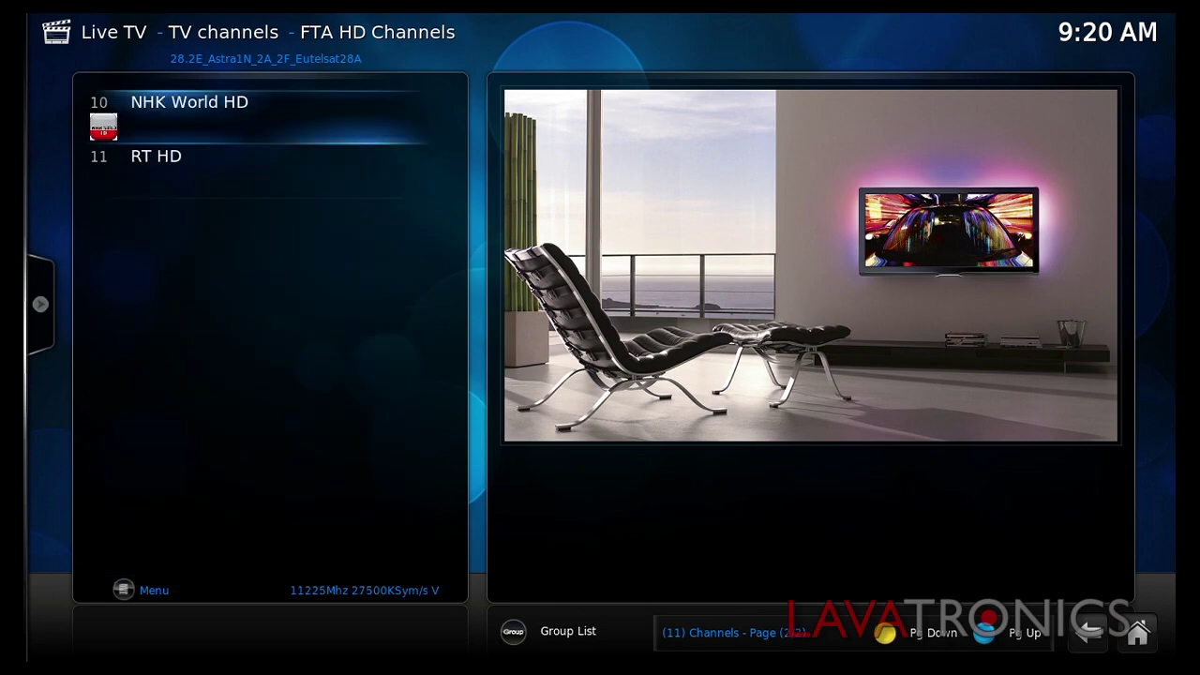